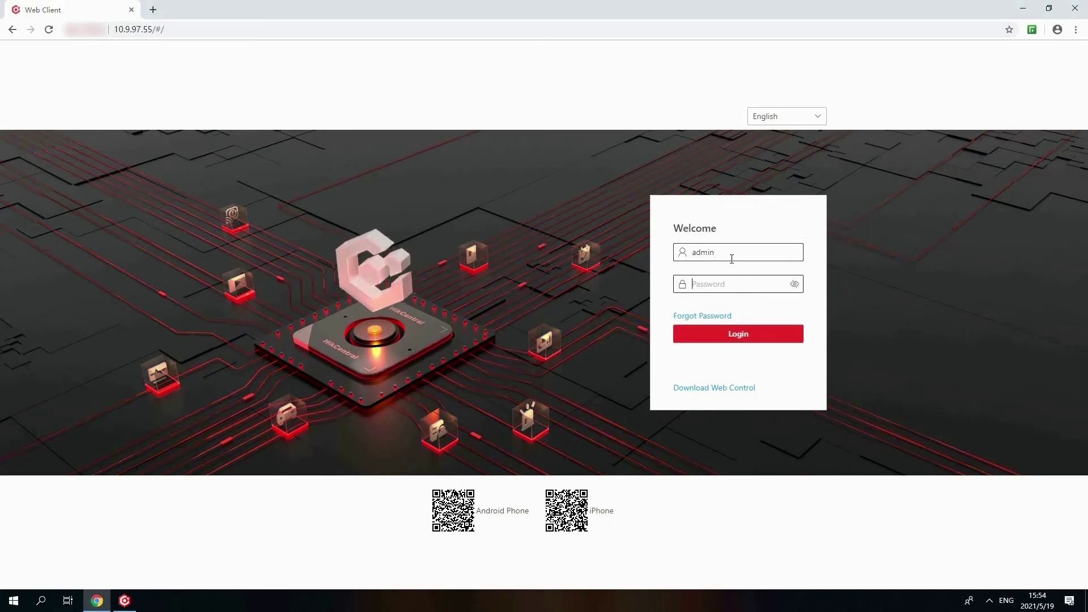
- Log in to the Web Client with the admin password and show the setup wizard list
type("*******")
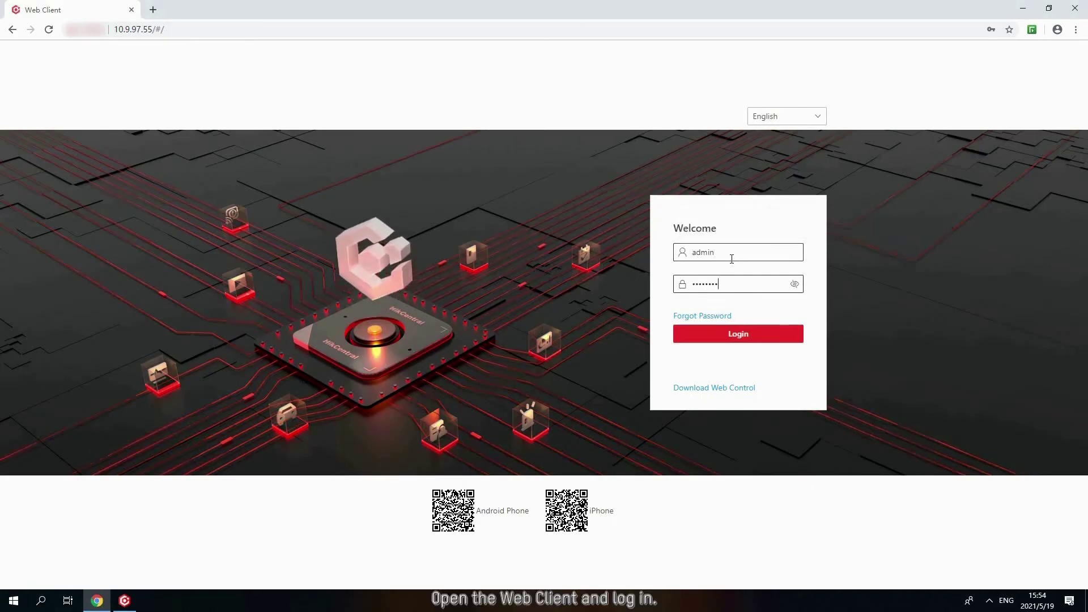
key("Return")
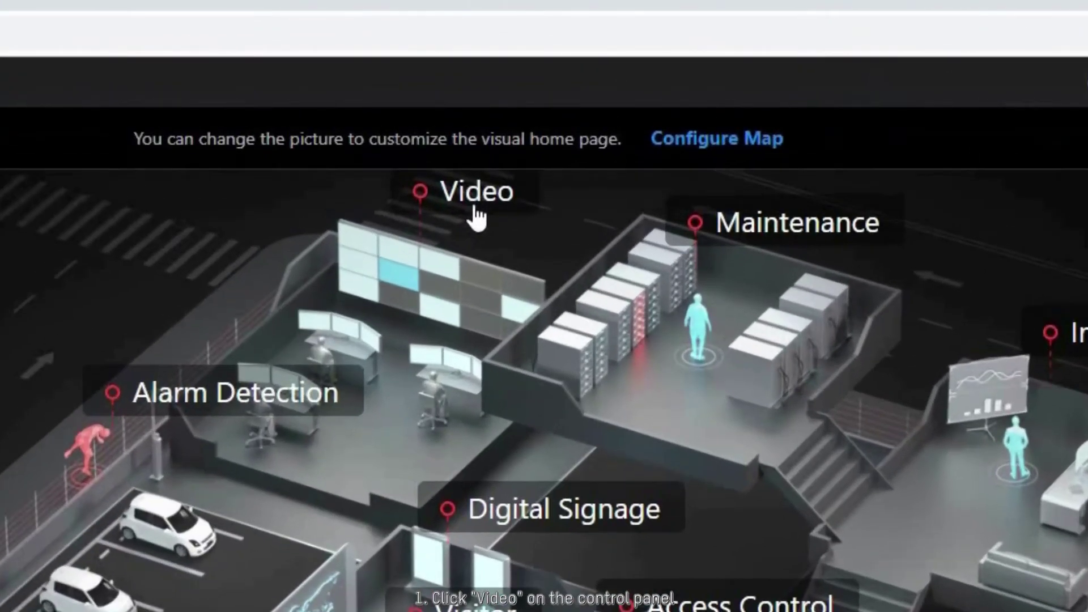
left_click(475, 210)
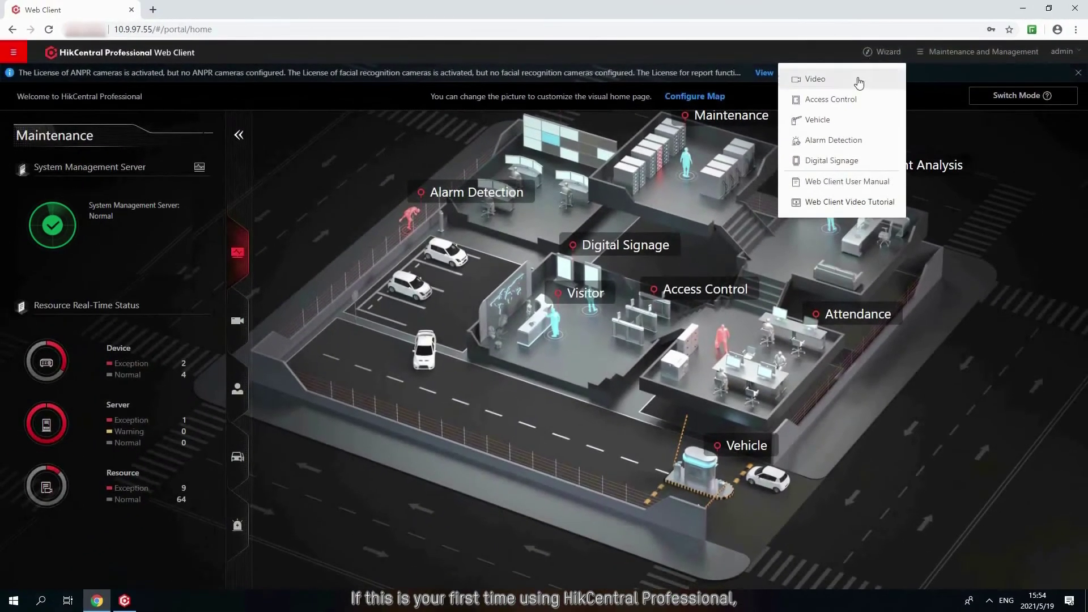
- Open the Video Wizard and scroll through its system configuration guide
left_click(857, 81)
scroll(919, 206, "down", 3)
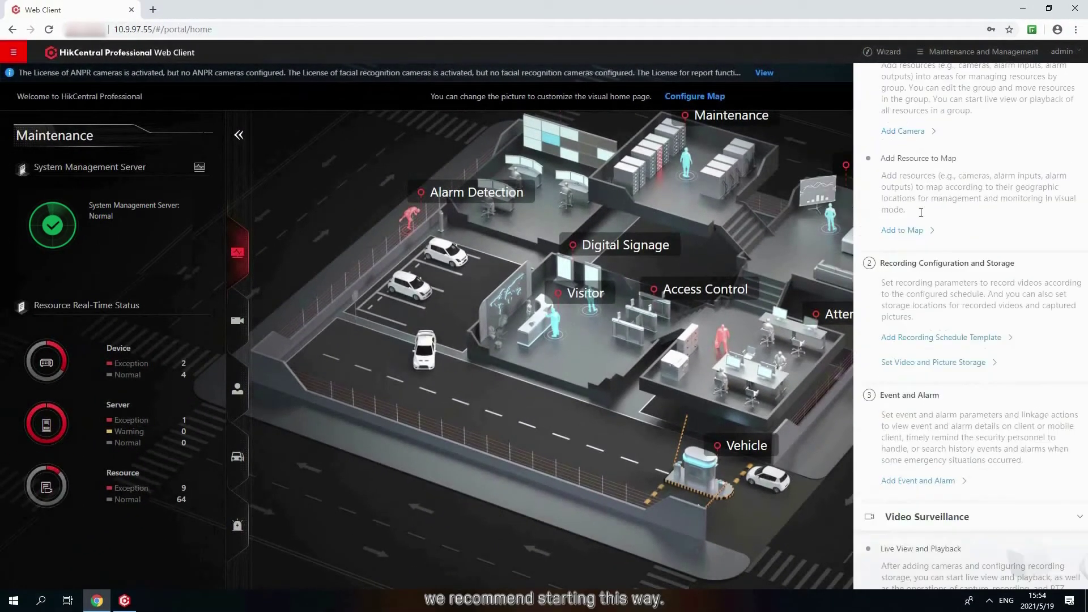
scroll(921, 212, "down", 2)
scroll(921, 213, "up", 5)
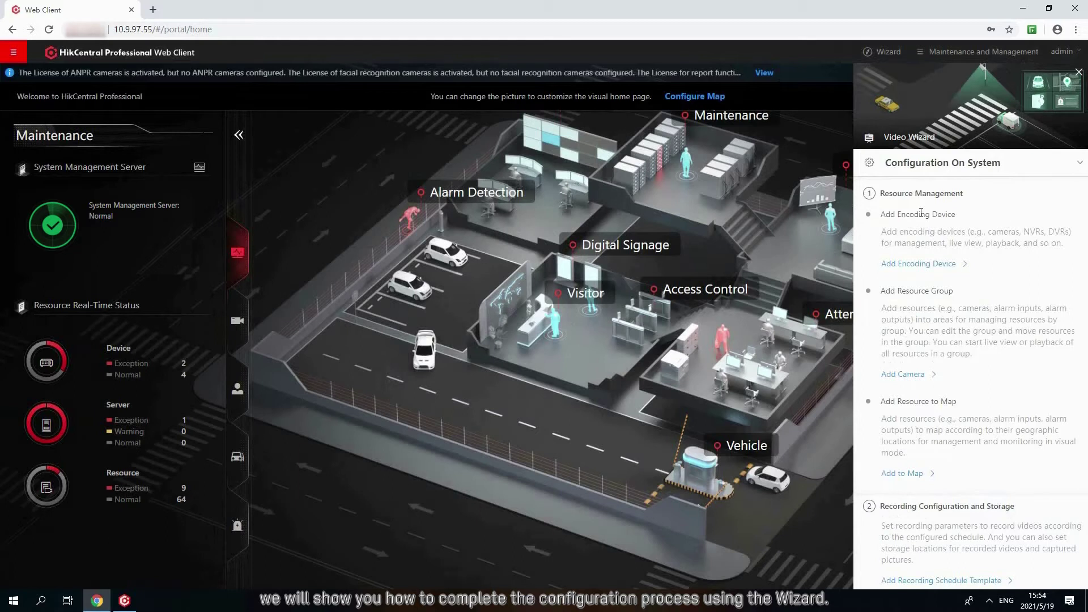
left_click(924, 265)
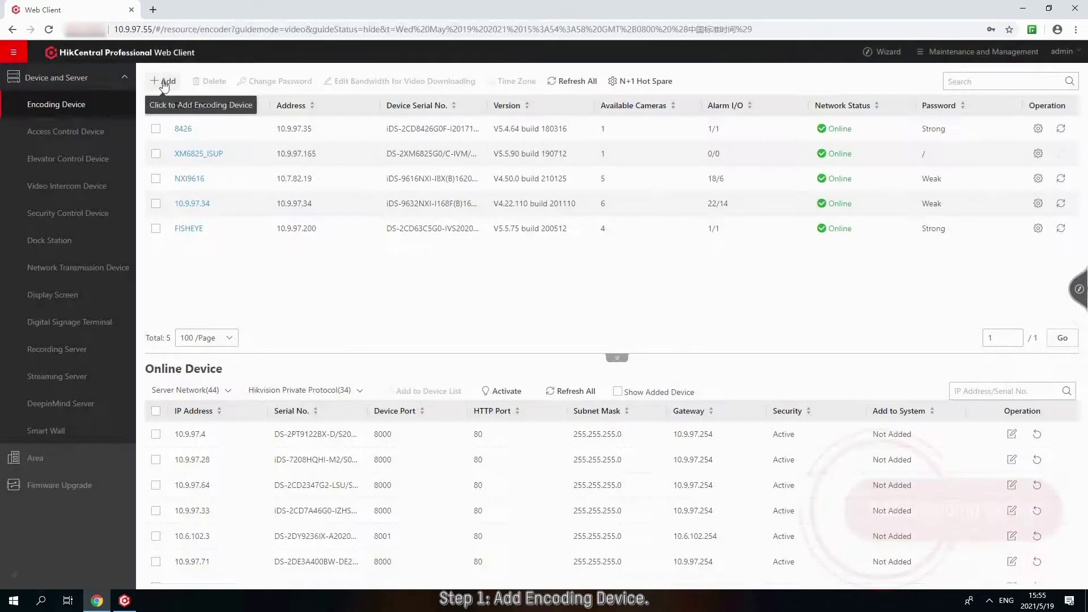
left_click(529, 169)
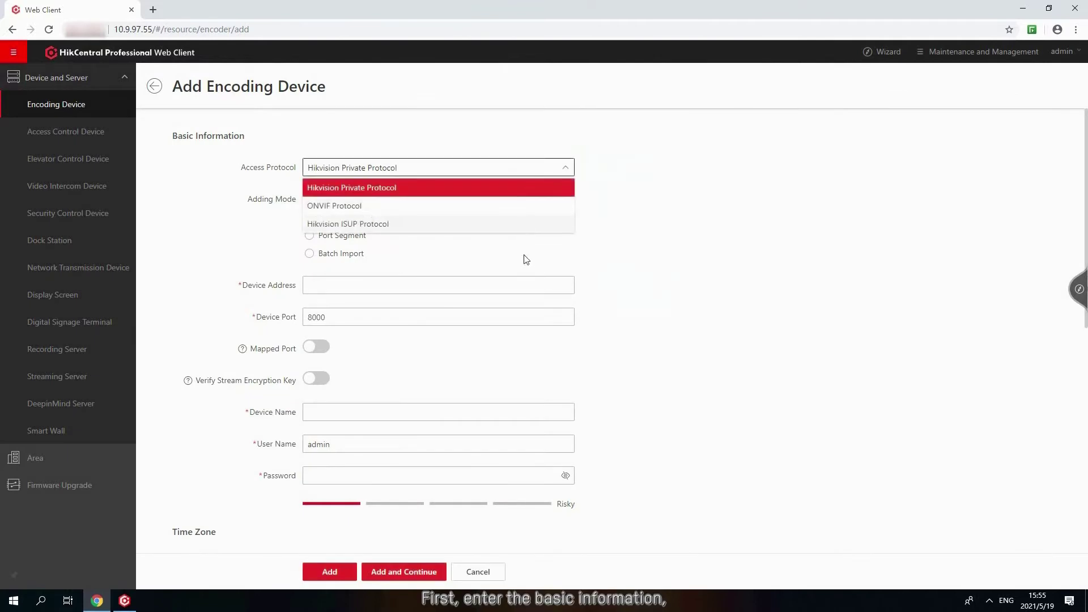
left_click(520, 285)
left_click(429, 412)
type("DeepinMind NVR")
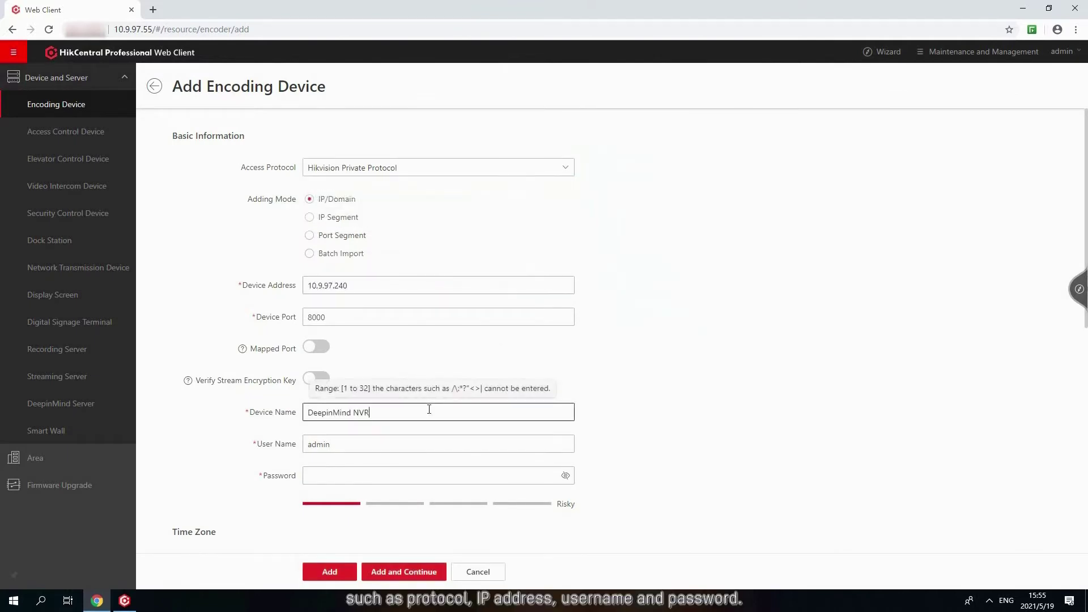
scroll(430, 409, "down", 2)
left_click(405, 360)
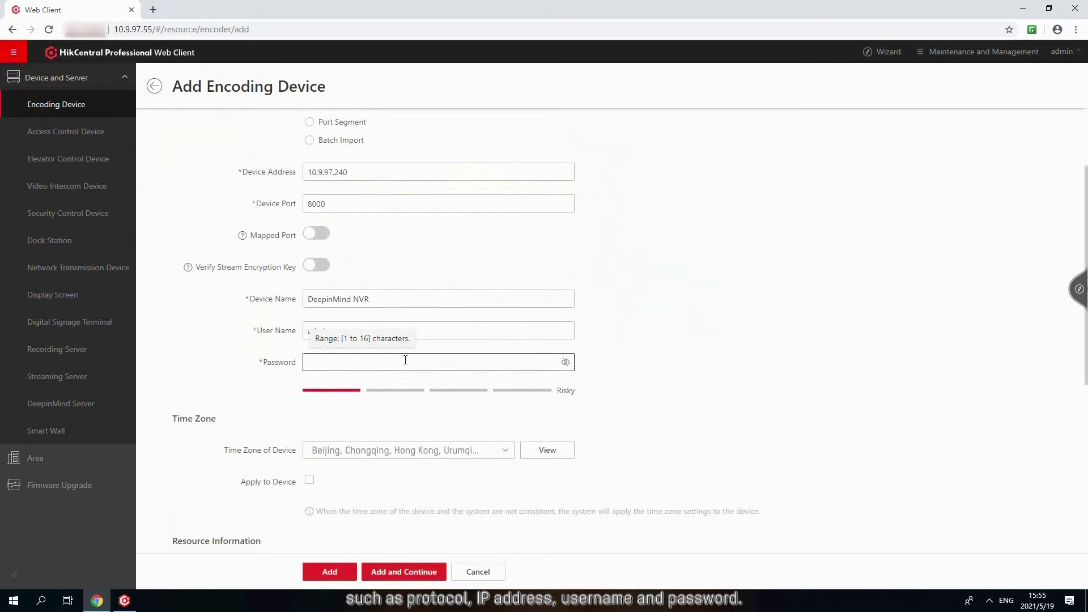
- Import all resources, keep storage on the encoding device, and add the NVR
scroll(405, 360, "down", 2)
scroll(345, 432, "down", 3)
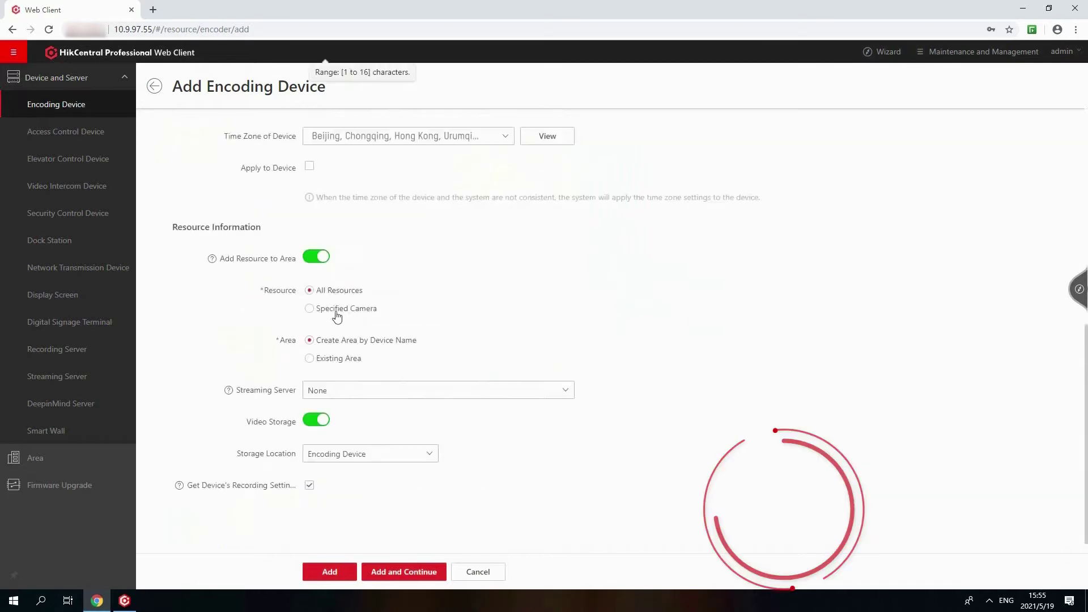
left_click(335, 309)
scroll(351, 395, "down", 2)
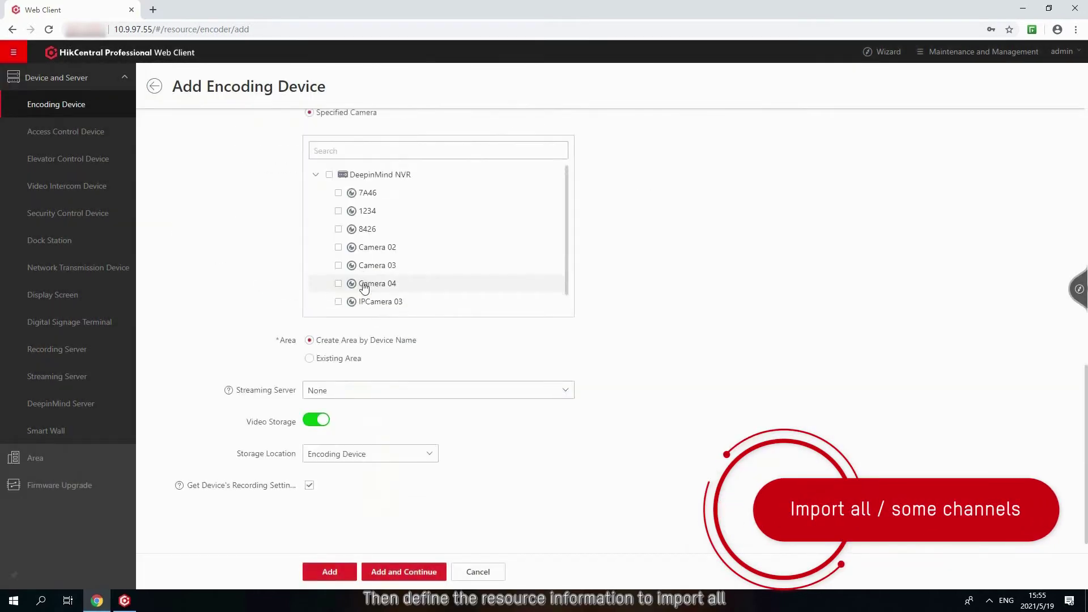
left_click(347, 153)
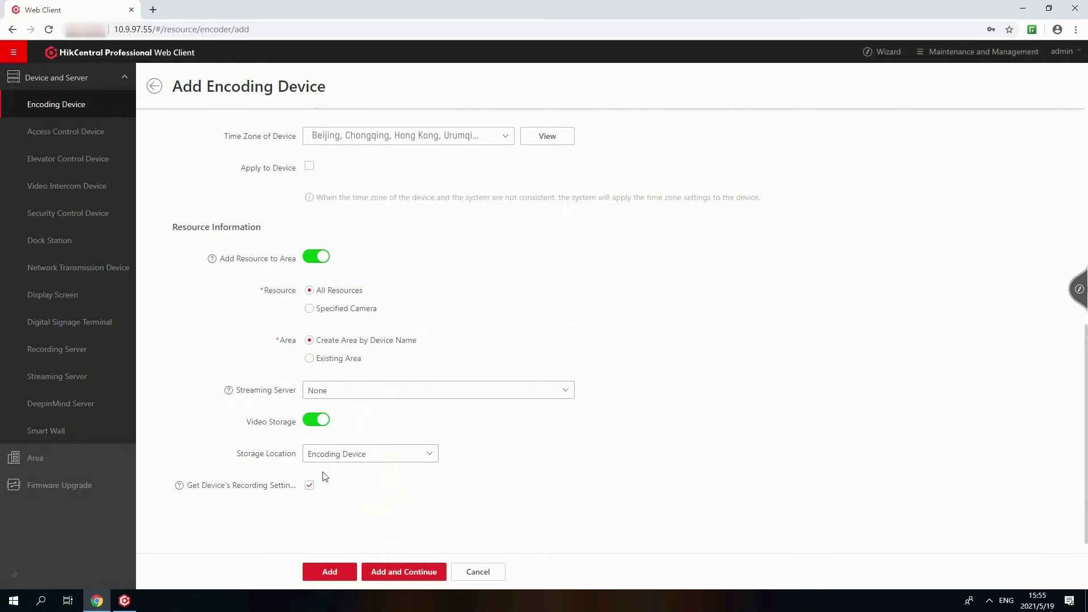
left_click(429, 455)
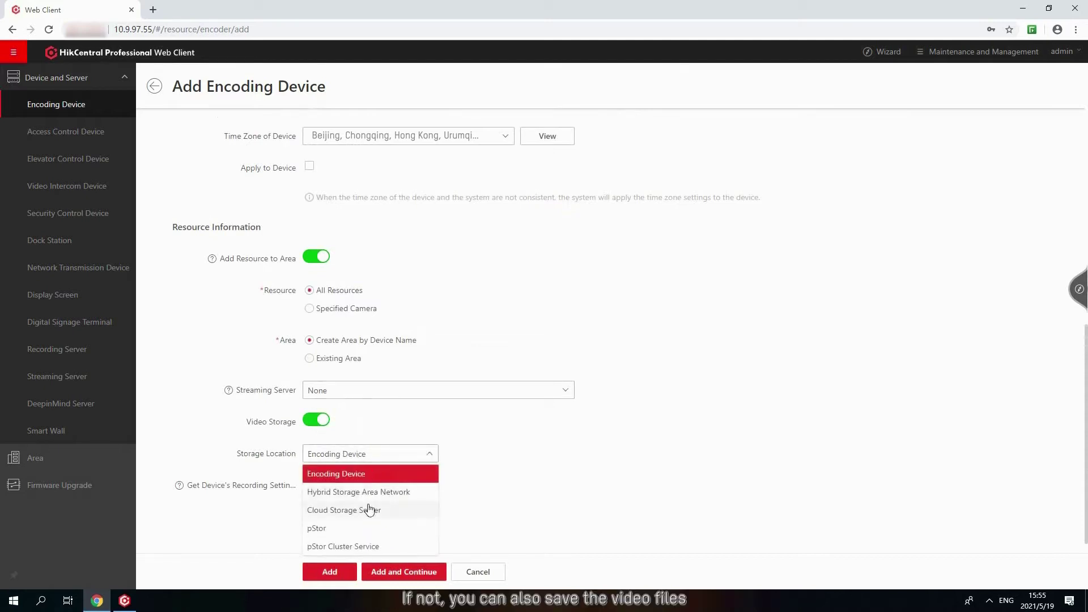
left_click(372, 473)
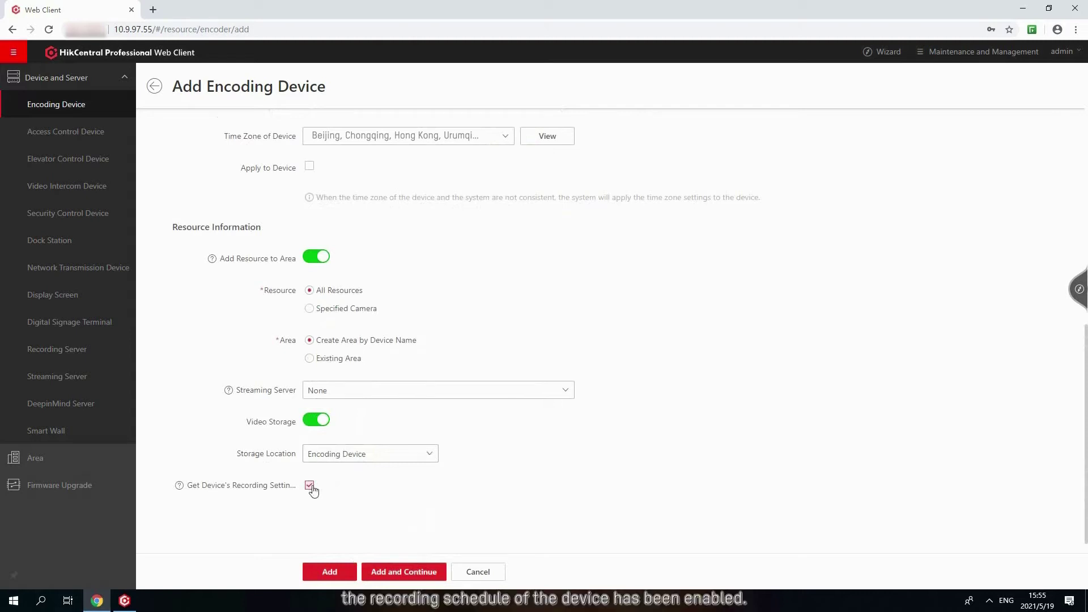
left_click(342, 572)
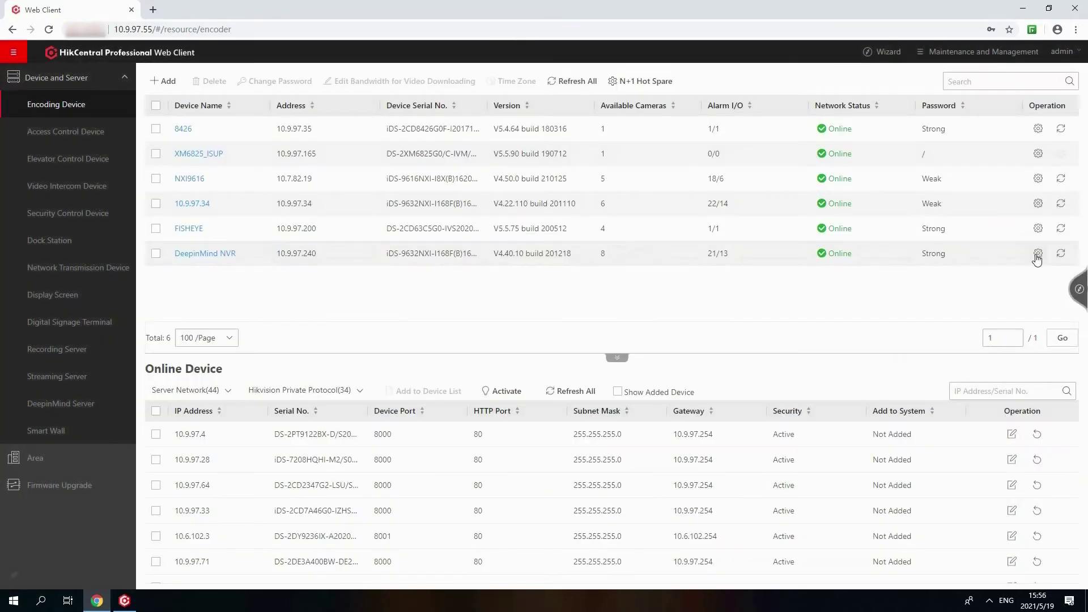
- Review DeepinMind NVR's remote configuration page, then return to the Video Wizard
left_click(1038, 253)
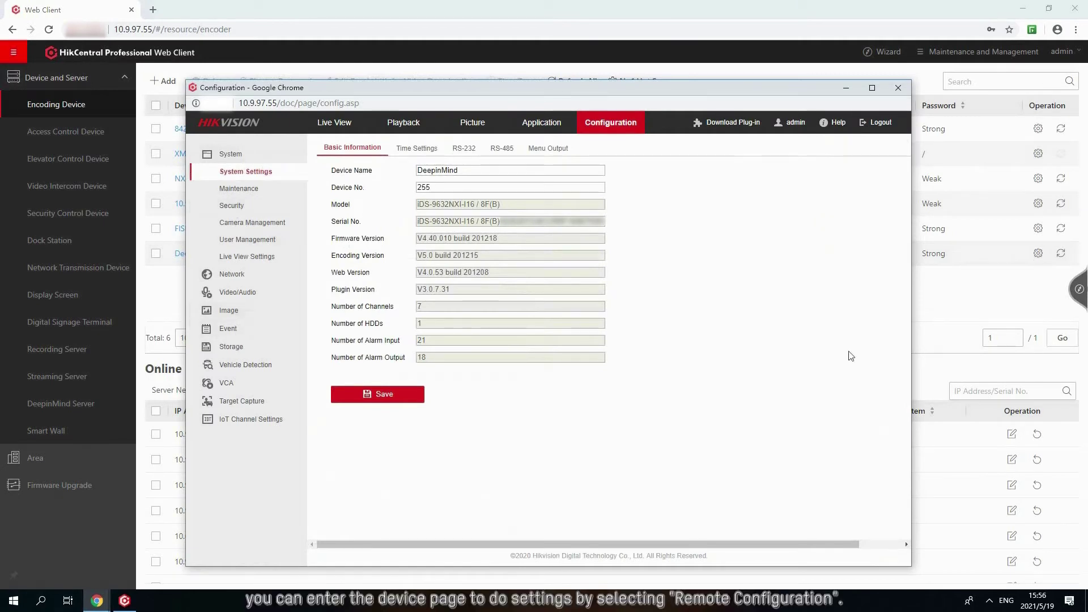
left_click(905, 86)
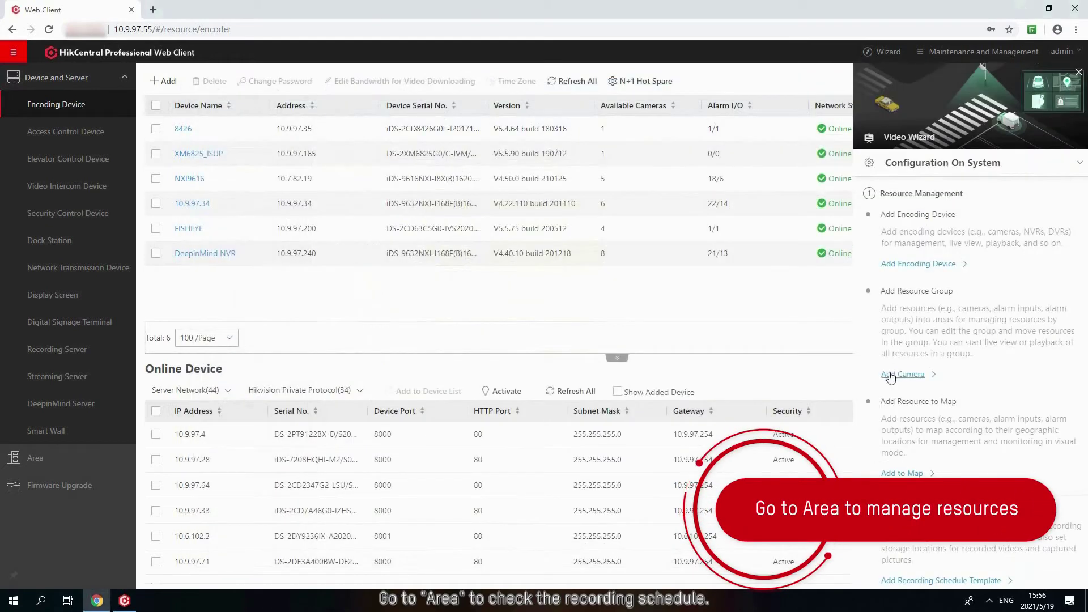
- Open camera 8426 under DeepinMind NVR on the area page to rename it East Gate
left_click(902, 374)
left_click(193, 221)
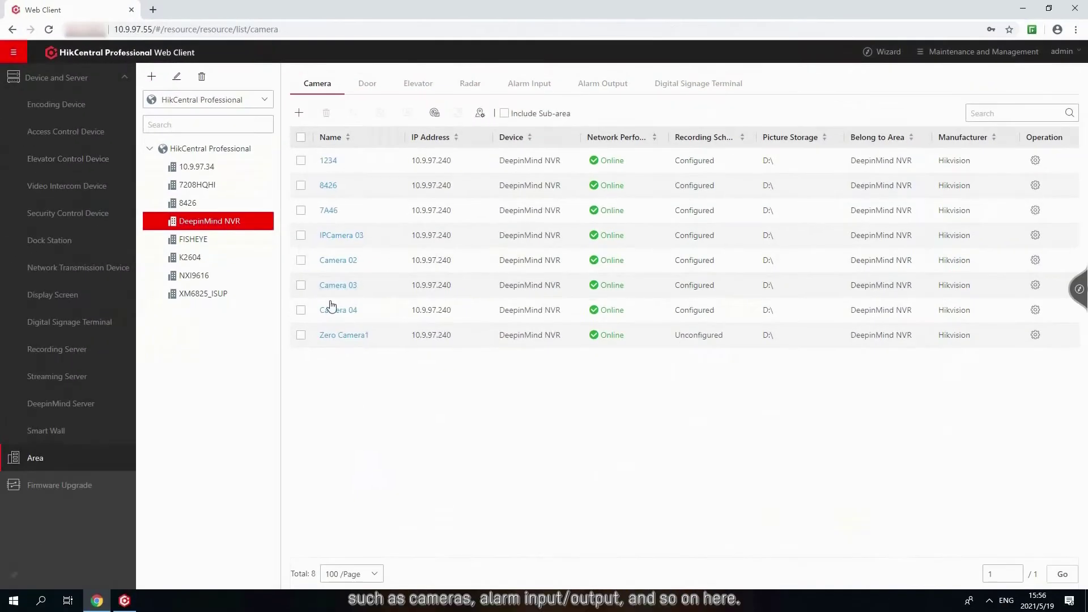
left_click(329, 187)
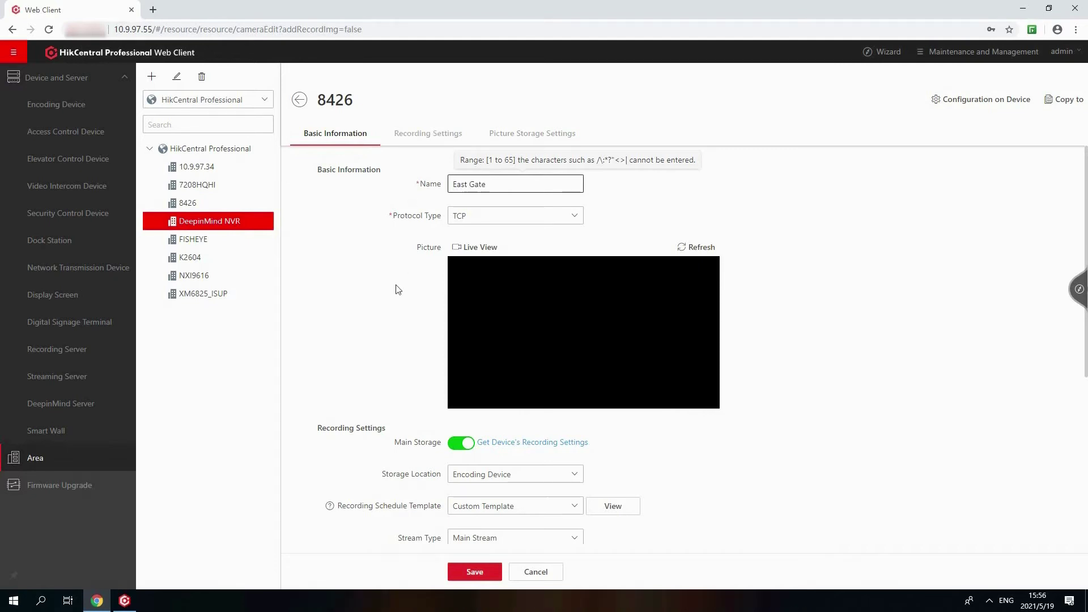
- Keep main storage recording enabled with recordings stored on the encoding device
scroll(724, 425, "down", 2)
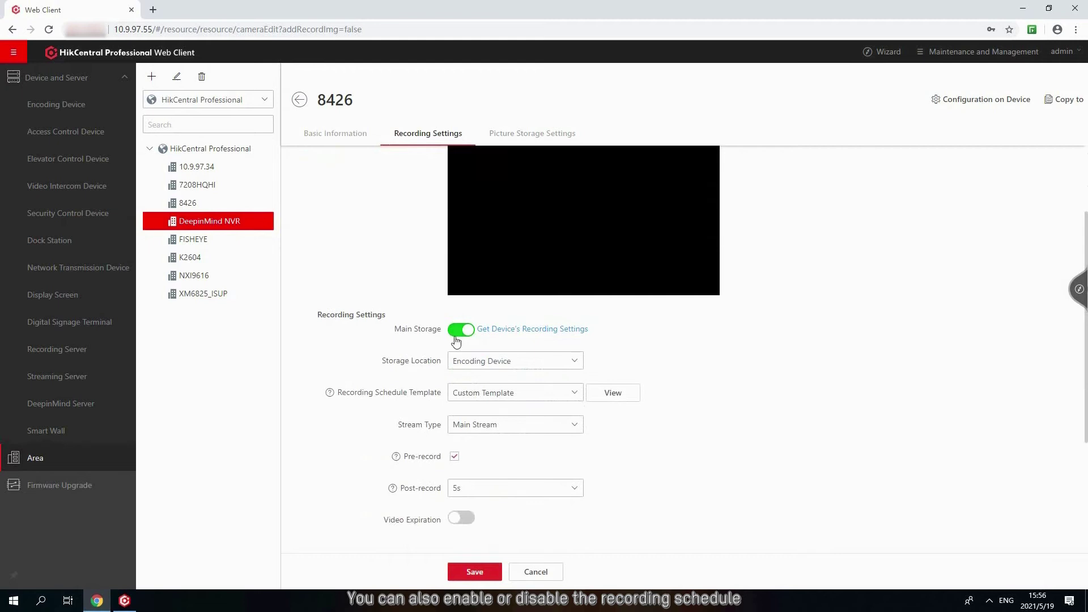
left_click(457, 331)
left_click(461, 380)
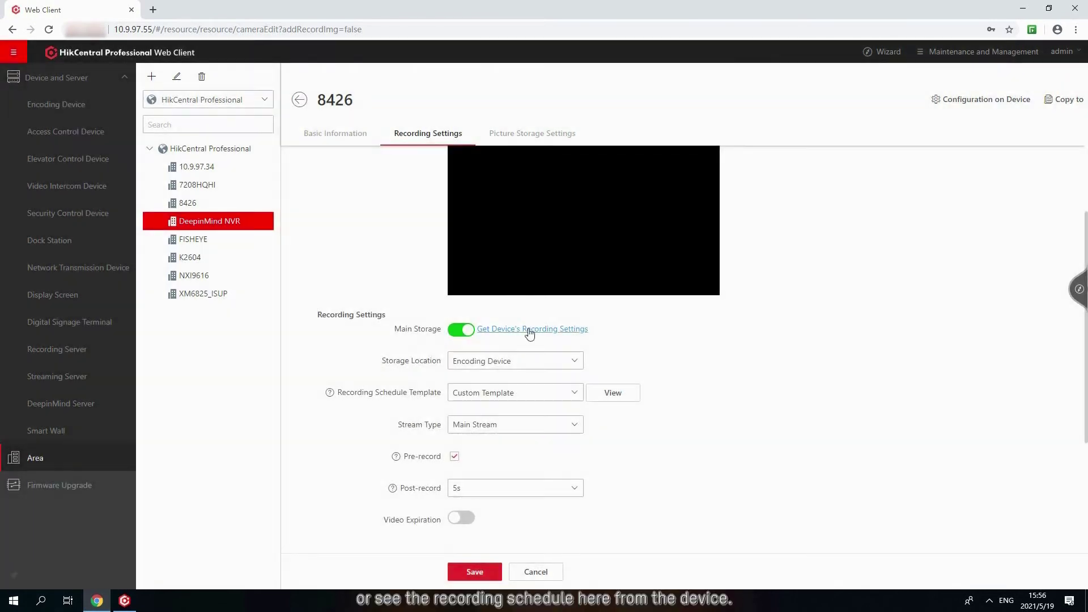
scroll(544, 295, "down", 2)
left_click(576, 250)
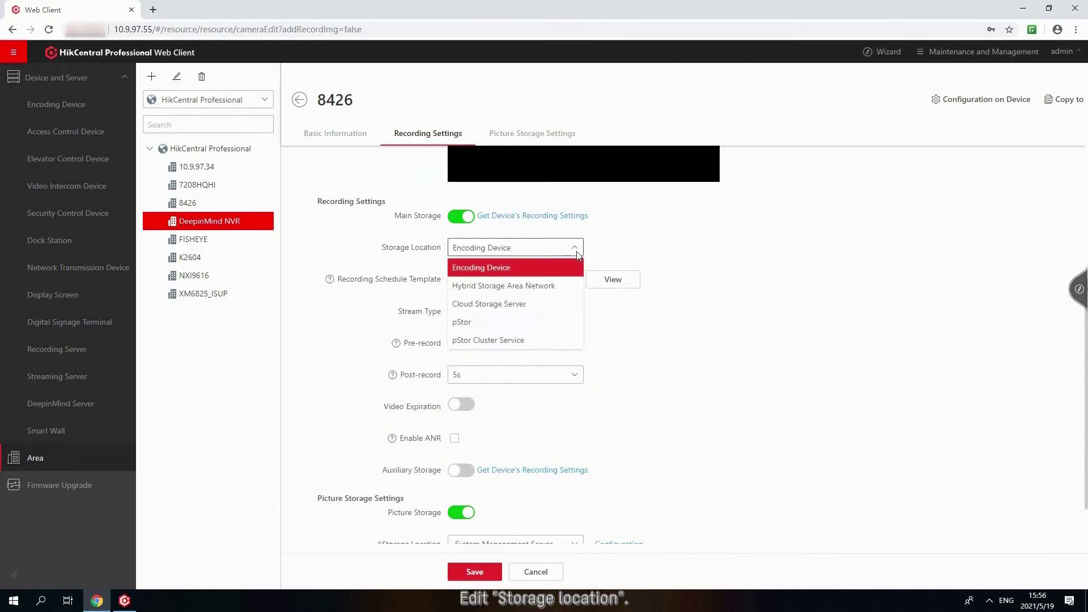
left_click(578, 253)
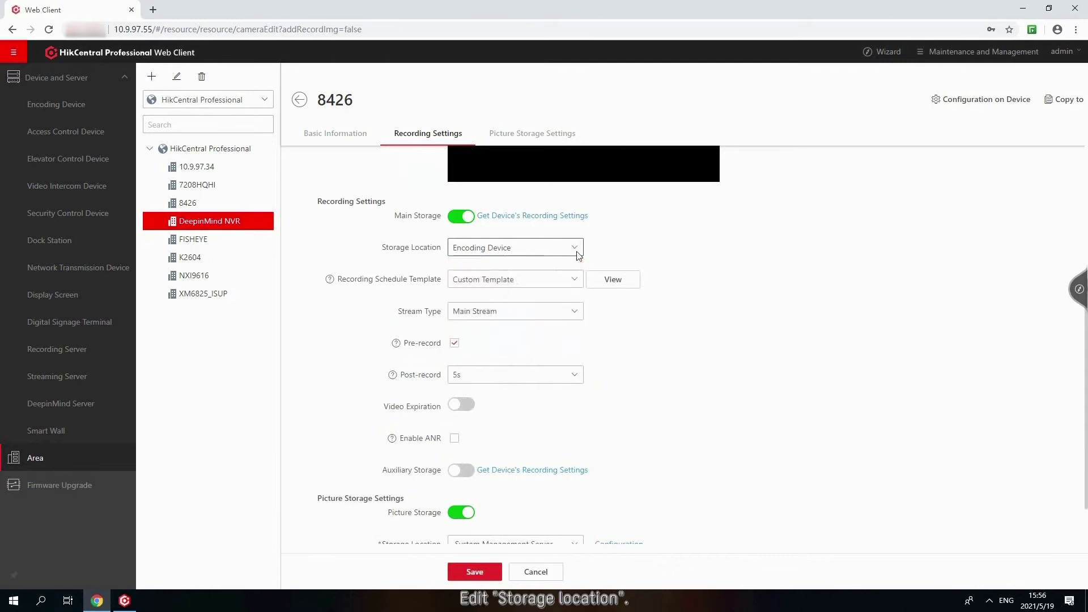
- Create a 'TEST' recording schedule template covering 12:00–24:00 every day and apply it
left_click(574, 283)
left_click(488, 300)
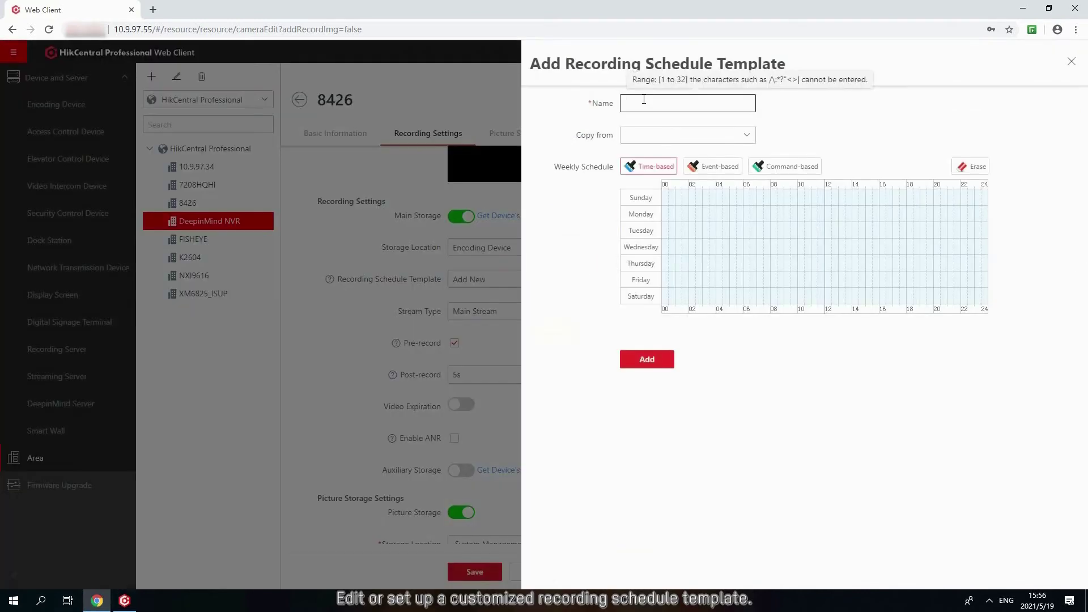
type("TEST")
left_click_drag(986, 197, 826, 197)
left_click_drag(964, 250, 987, 304)
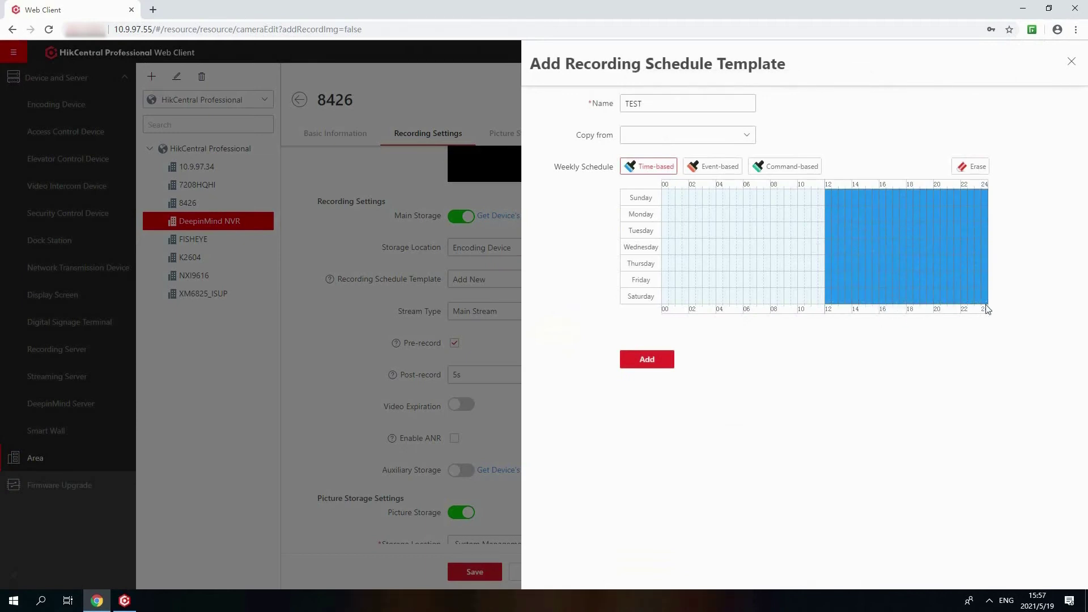
left_click(652, 366)
left_click(497, 279)
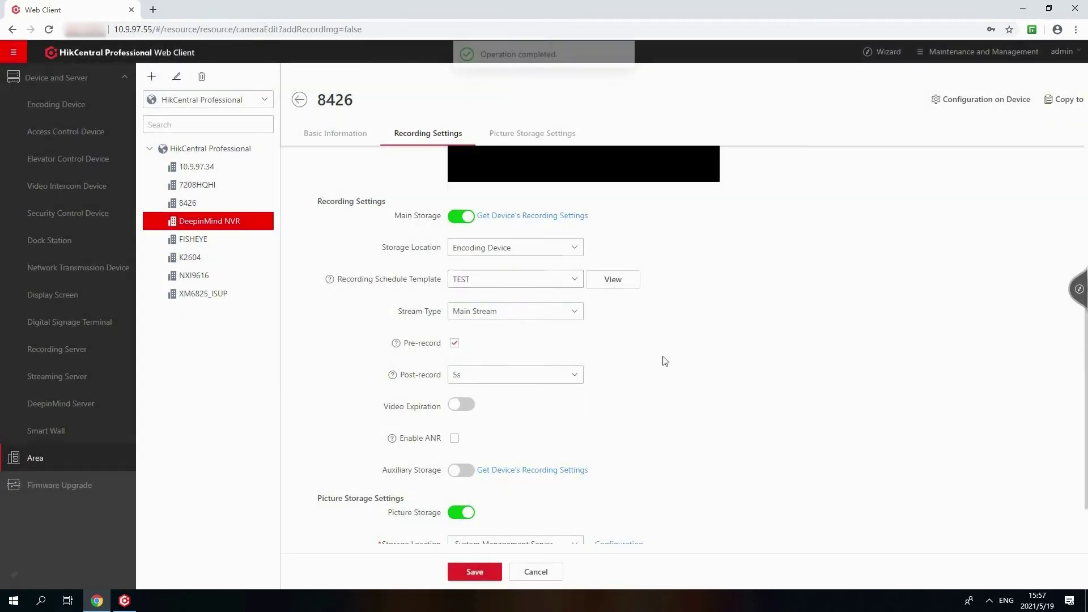
scroll(663, 361, "down", 1)
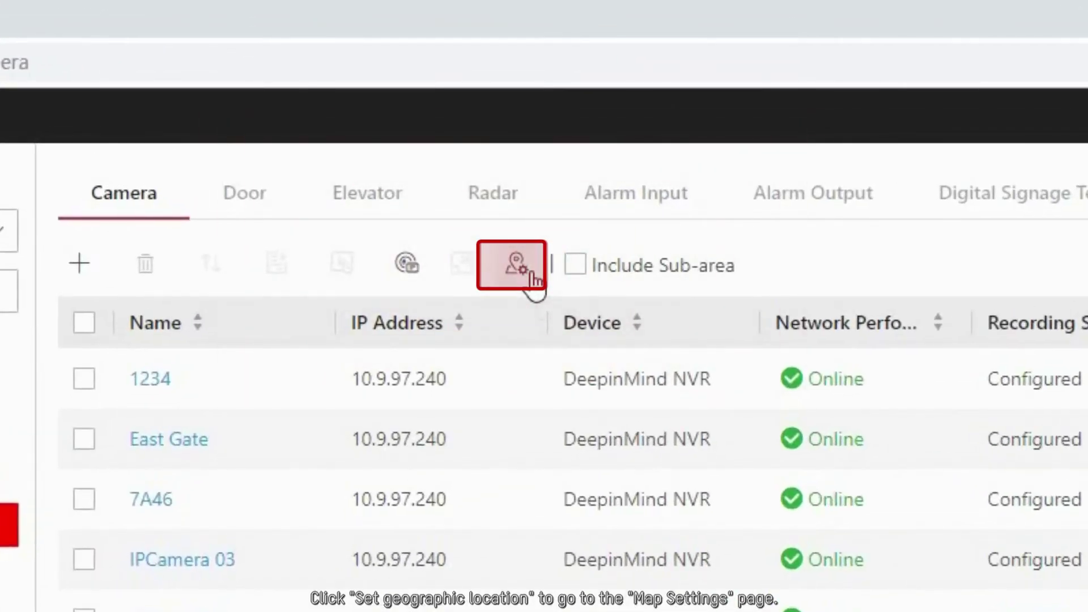
- Save the map settings with GIS map switched off and begin adding the plant-playout floor plan
left_click(531, 274)
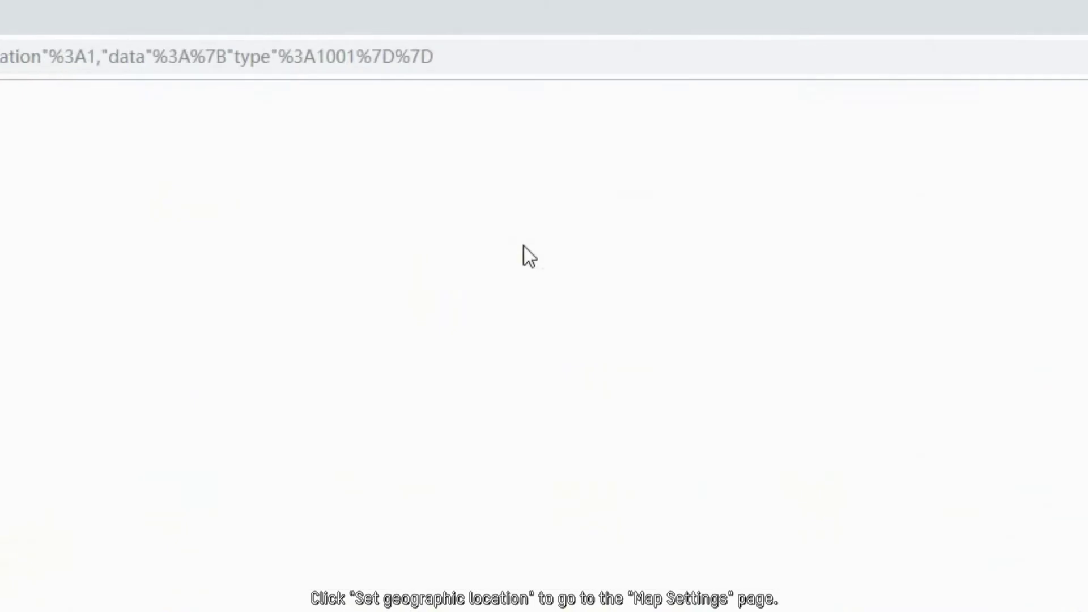
left_click(964, 75)
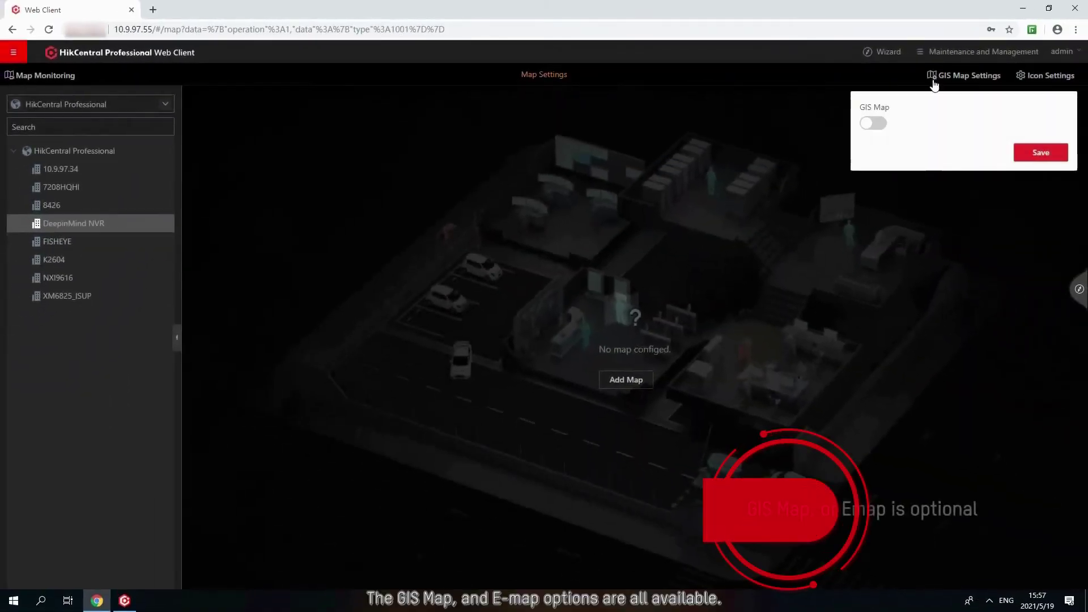
left_click(879, 124)
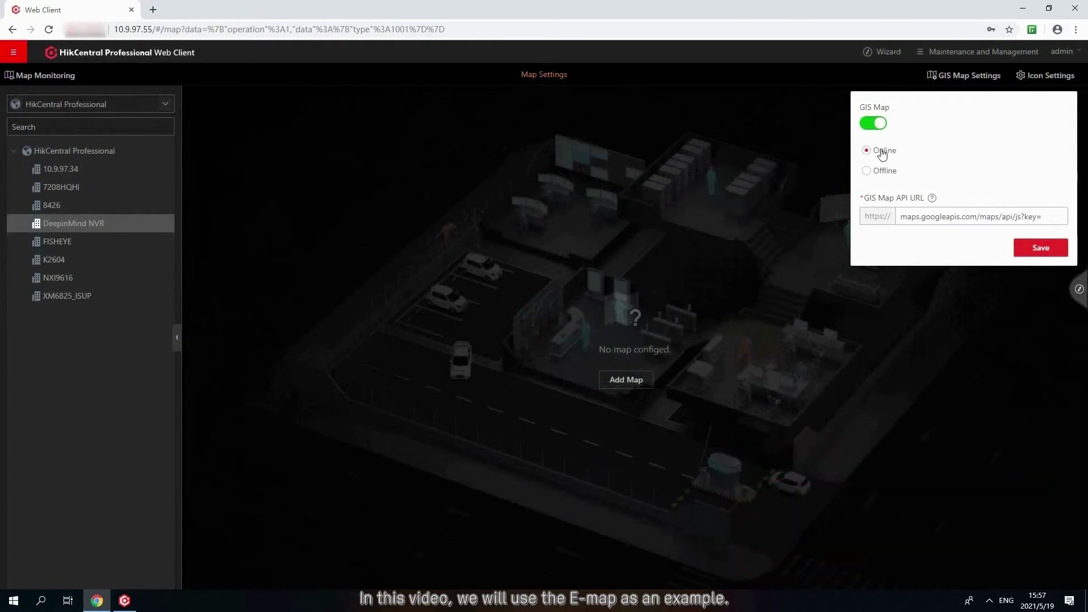
left_click(875, 125)
left_click(1040, 151)
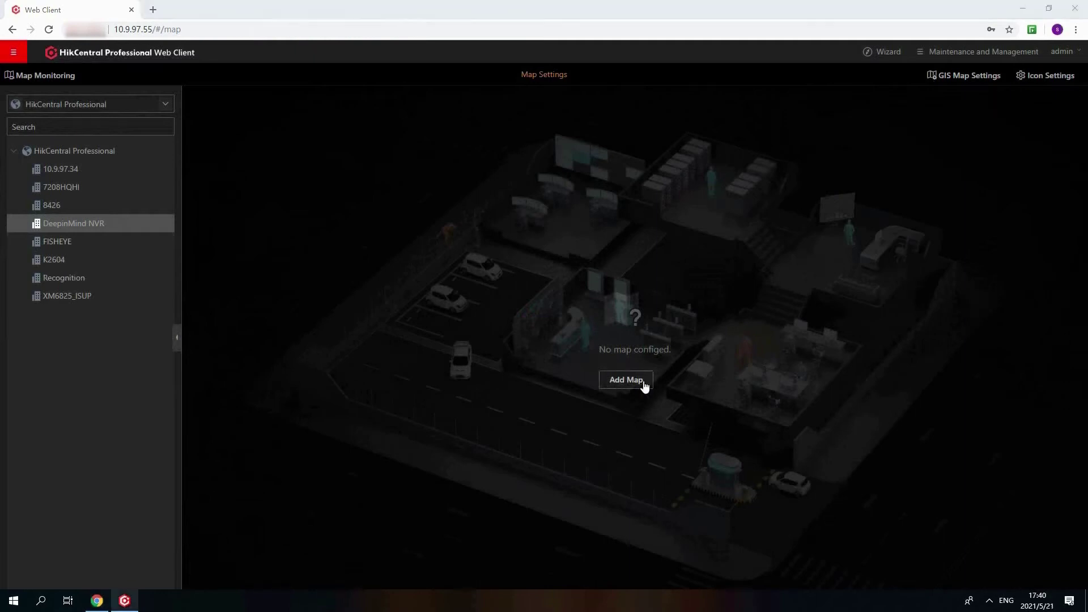
left_click(644, 384)
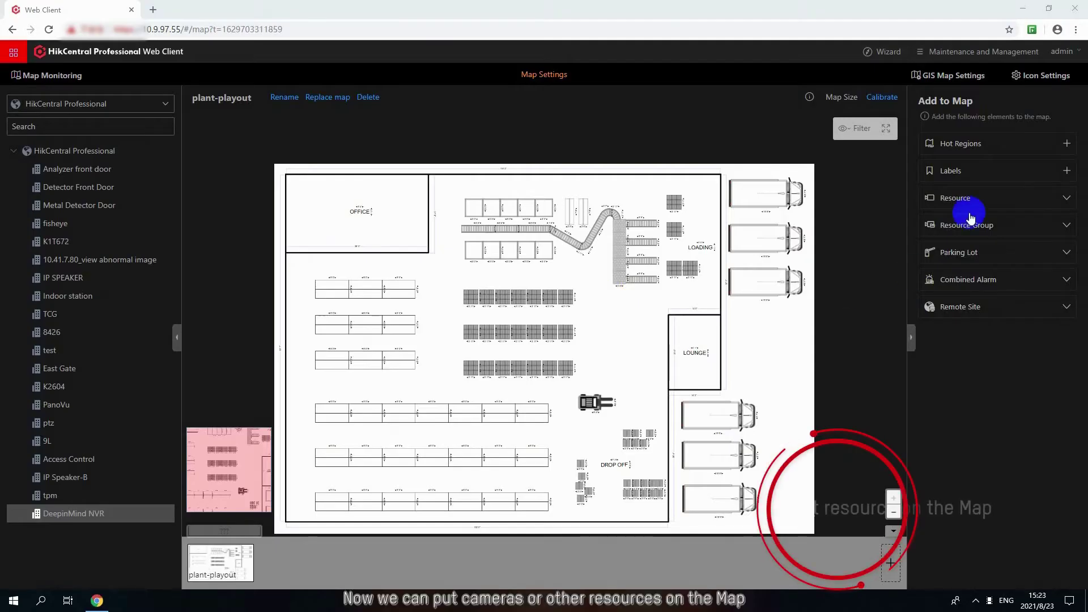
- Place TEST A by drop-off and TEST B by loading, then edit TEST B's detection area
left_click(969, 214)
left_click(962, 261)
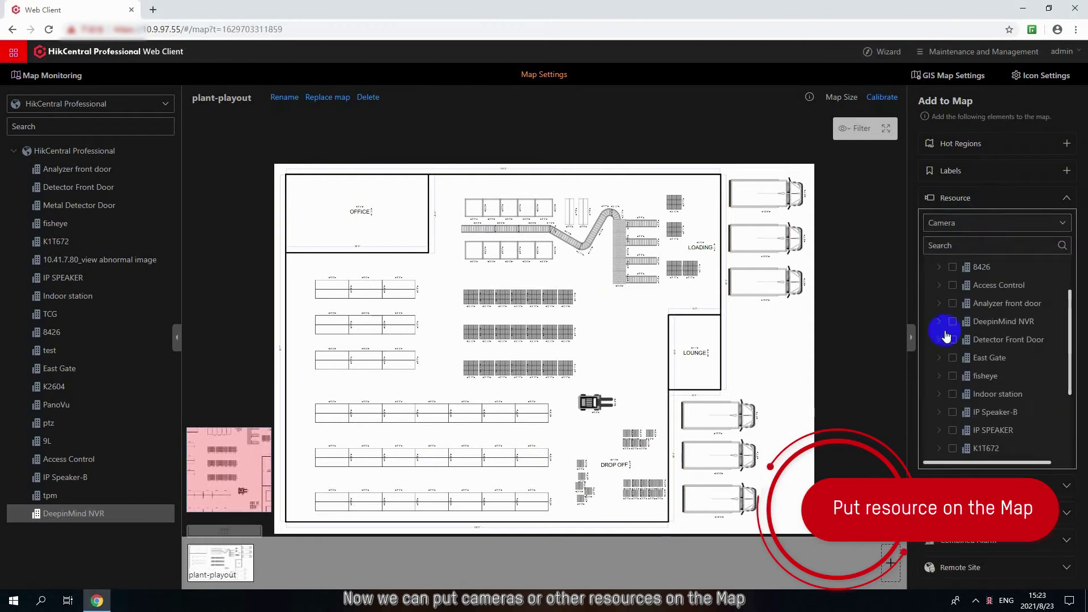
left_click(940, 322)
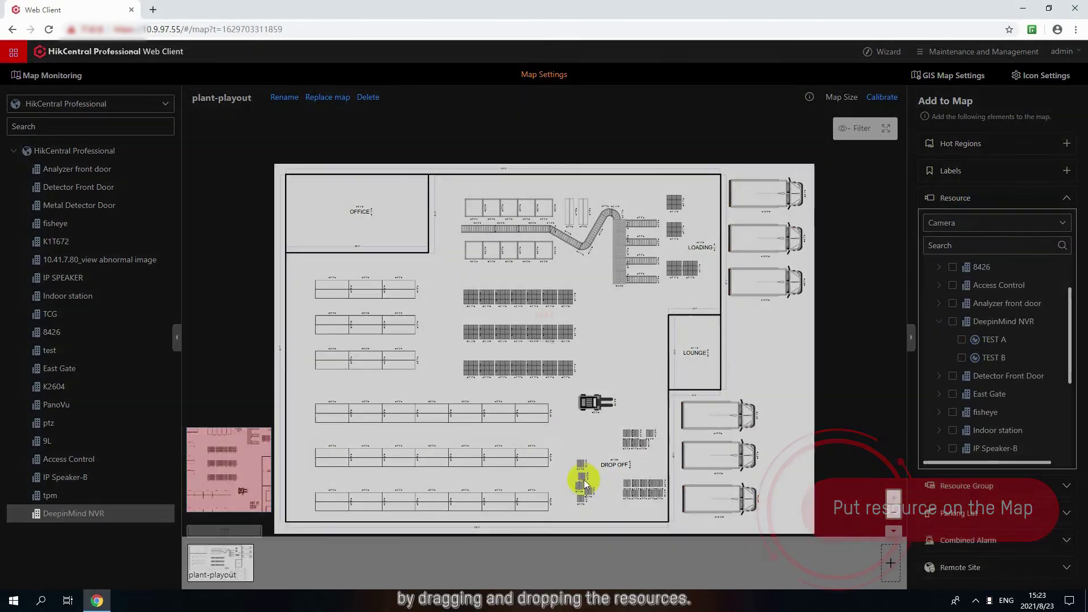
left_click_drag(973, 362, 593, 493)
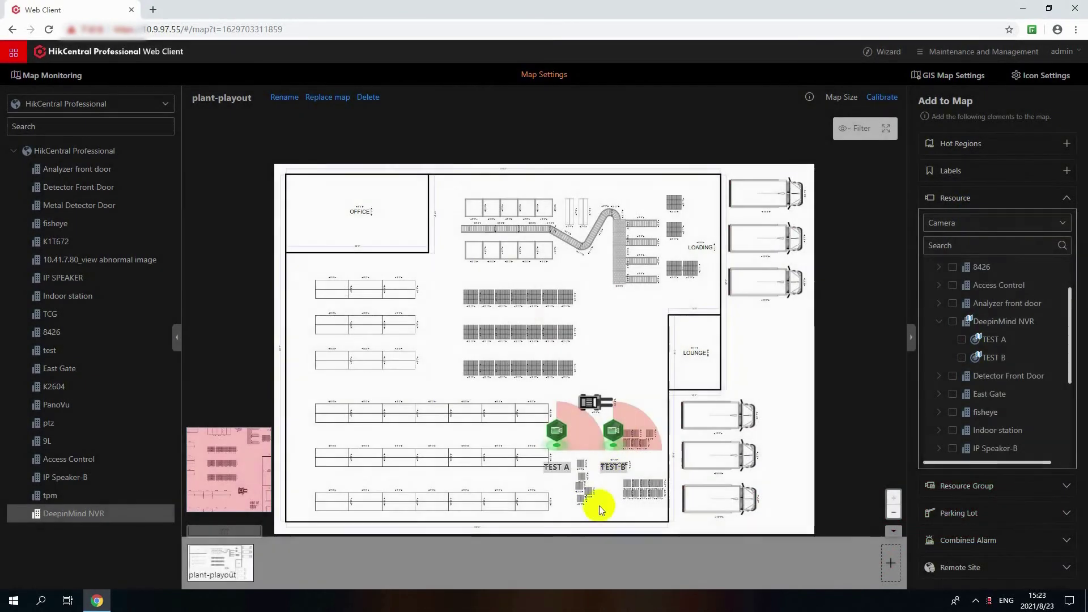
left_click_drag(618, 433, 669, 211)
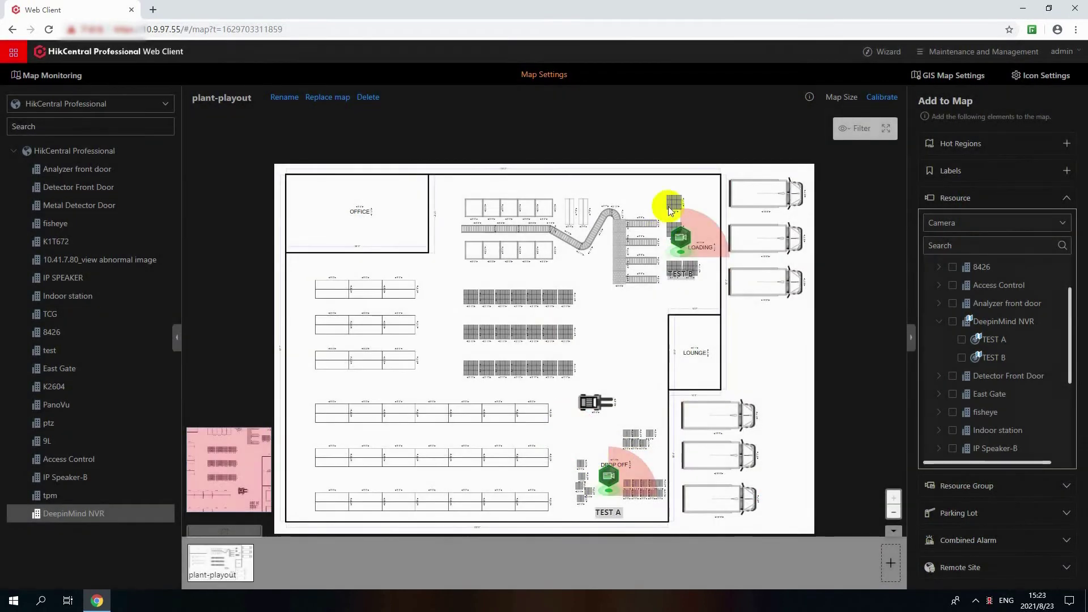
right_click(683, 234)
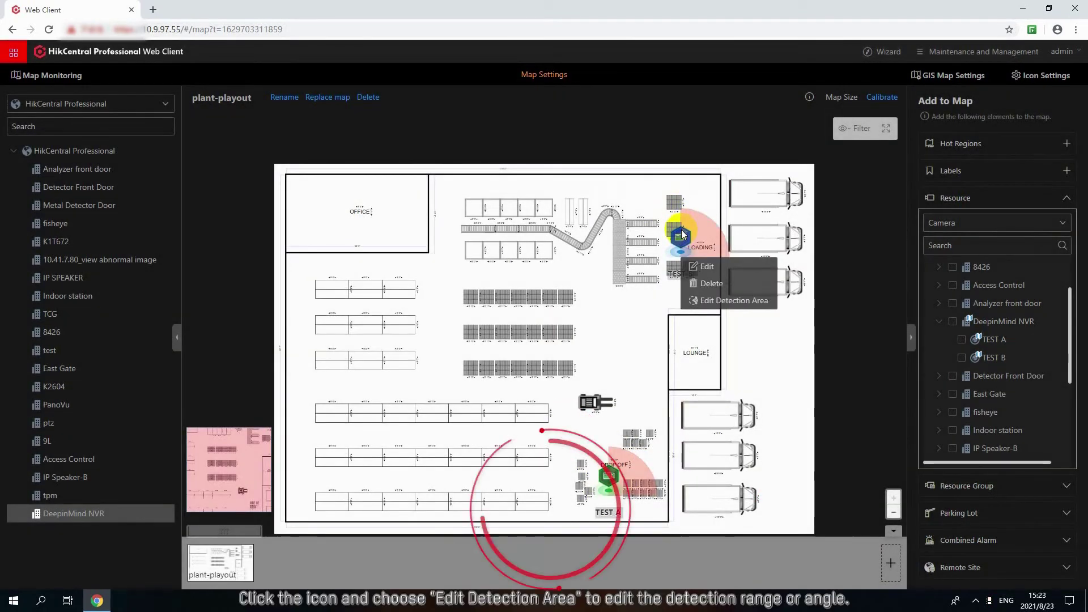
left_click(709, 301)
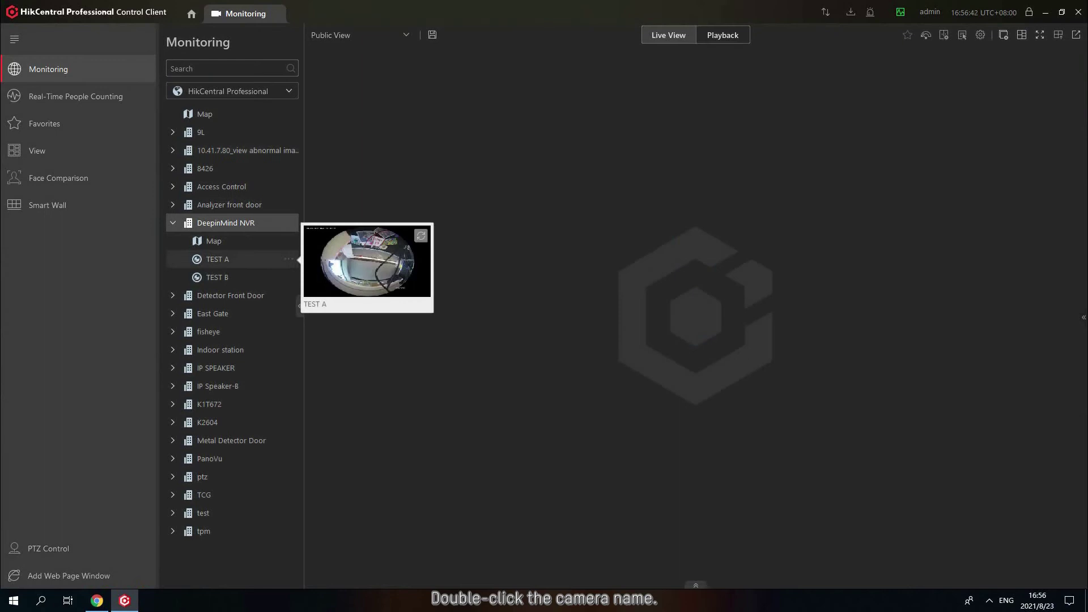
- Play TEST A and TEST B live side by side and bring up the window layout choices
double_click(218, 259)
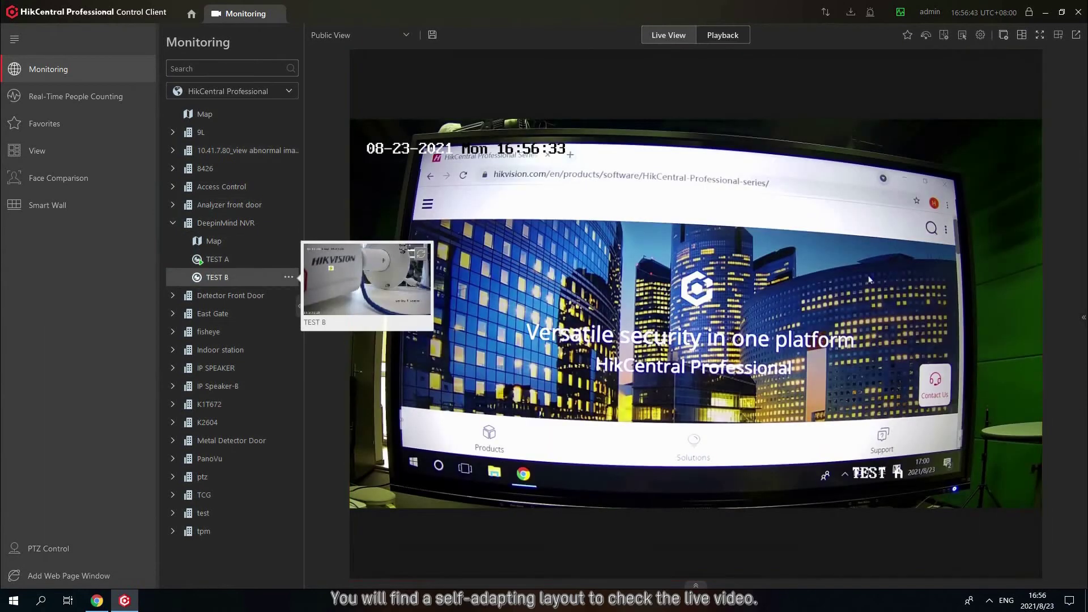
double_click(217, 277)
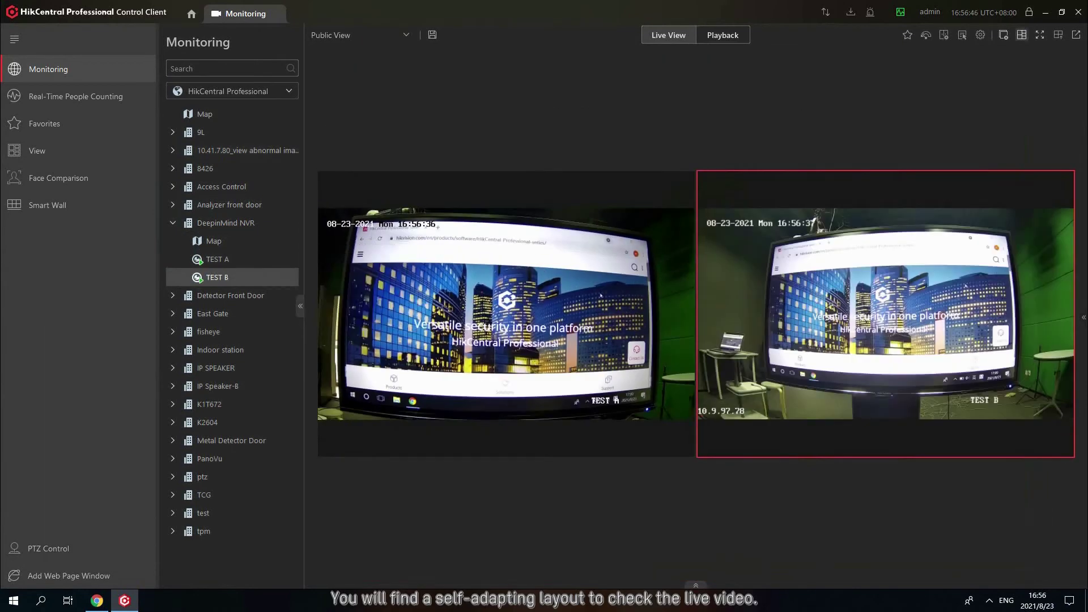
left_click(1022, 34)
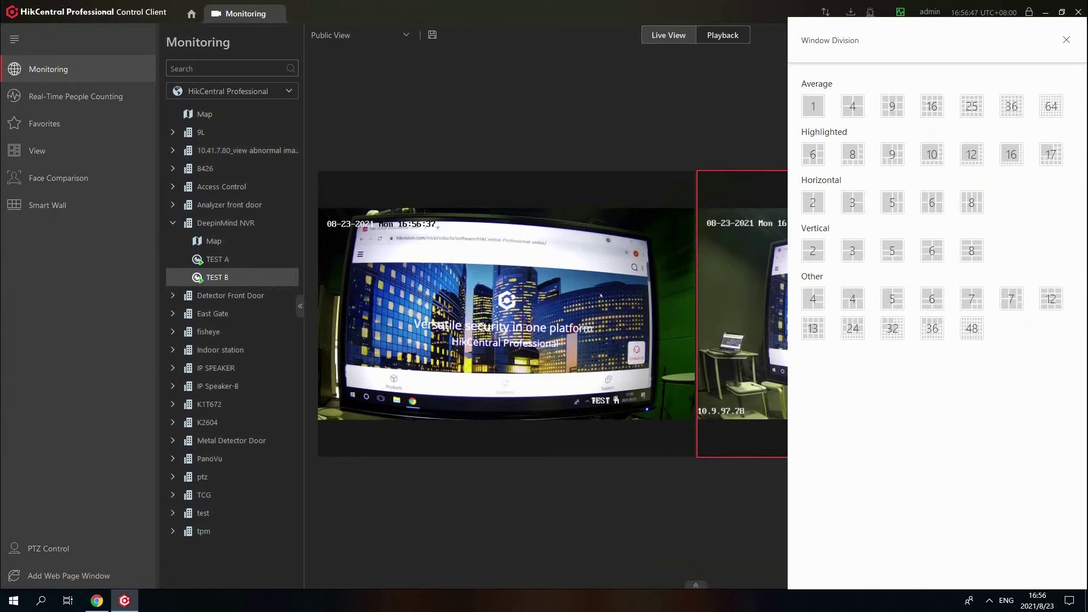
- Switch to a 3×3 window grid and save the layout as view 'TESTVIEW'
left_click(892, 106)
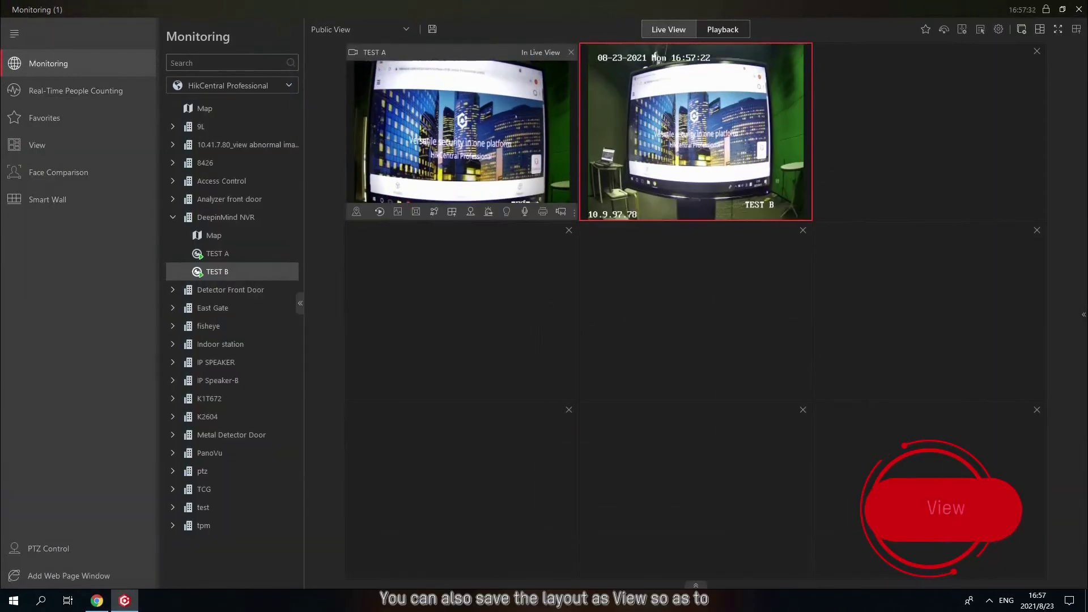
type("TESTVIEW")
key("Return")
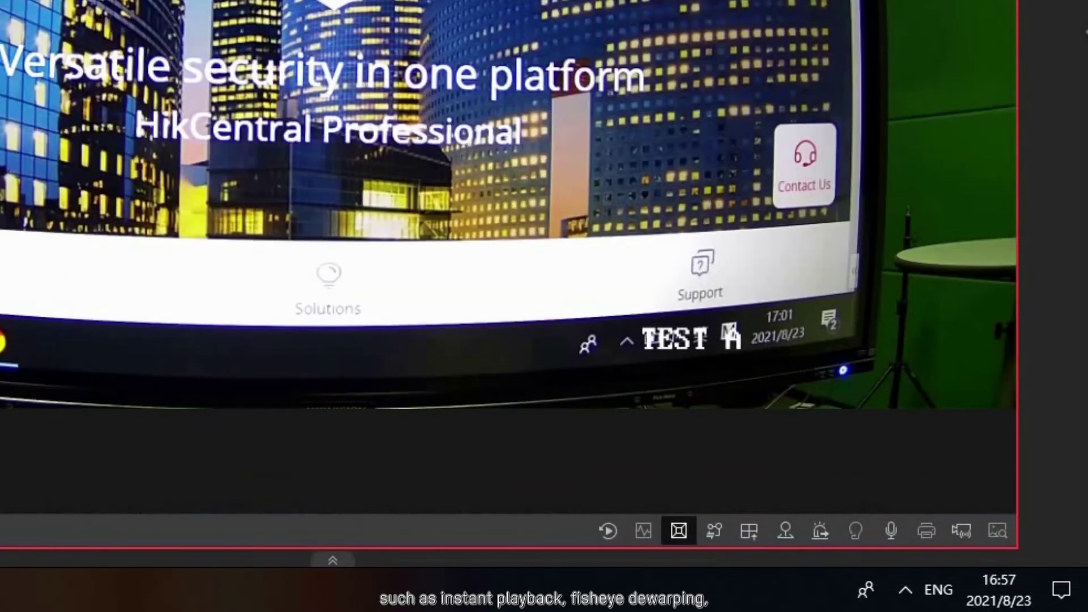
- Switch on fisheye dewarping for the TEST A live tile
left_click(679, 531)
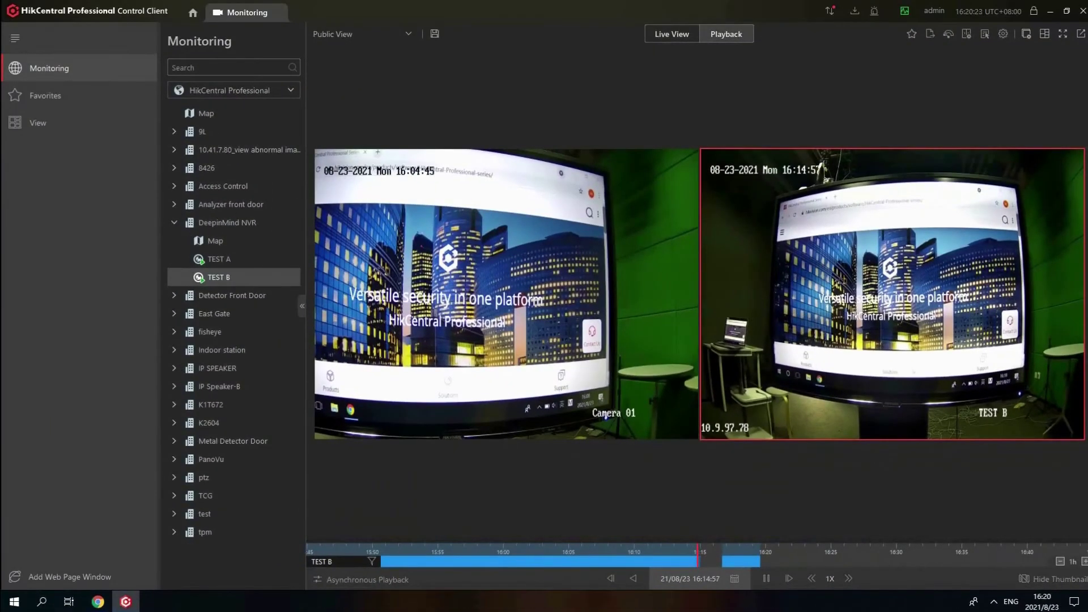
- Make TEST A and TEST B play back synchronously and open the export settings
left_click(361, 579)
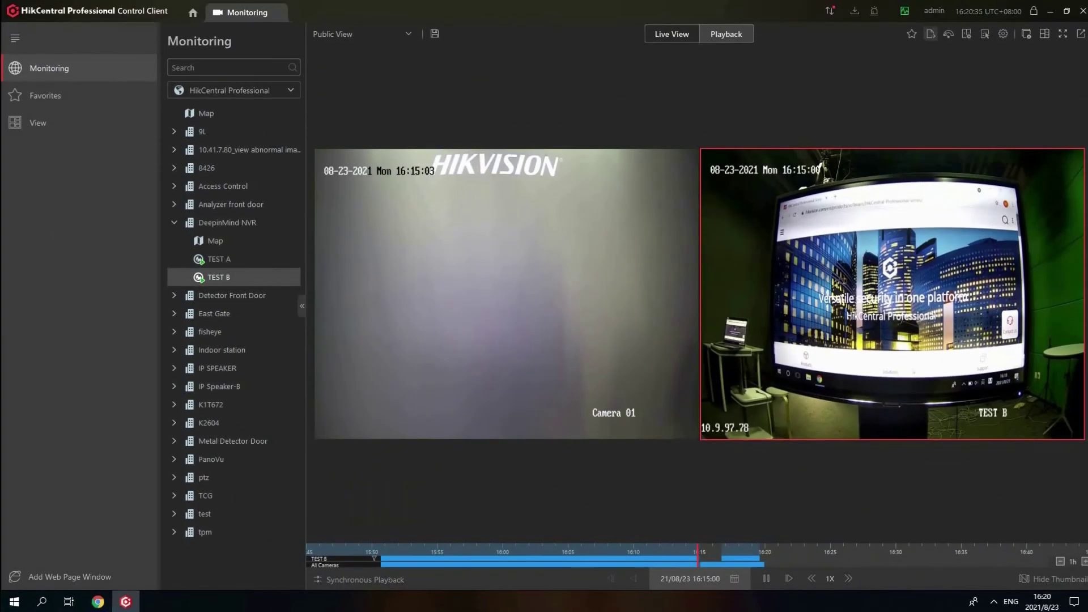
left_click(930, 34)
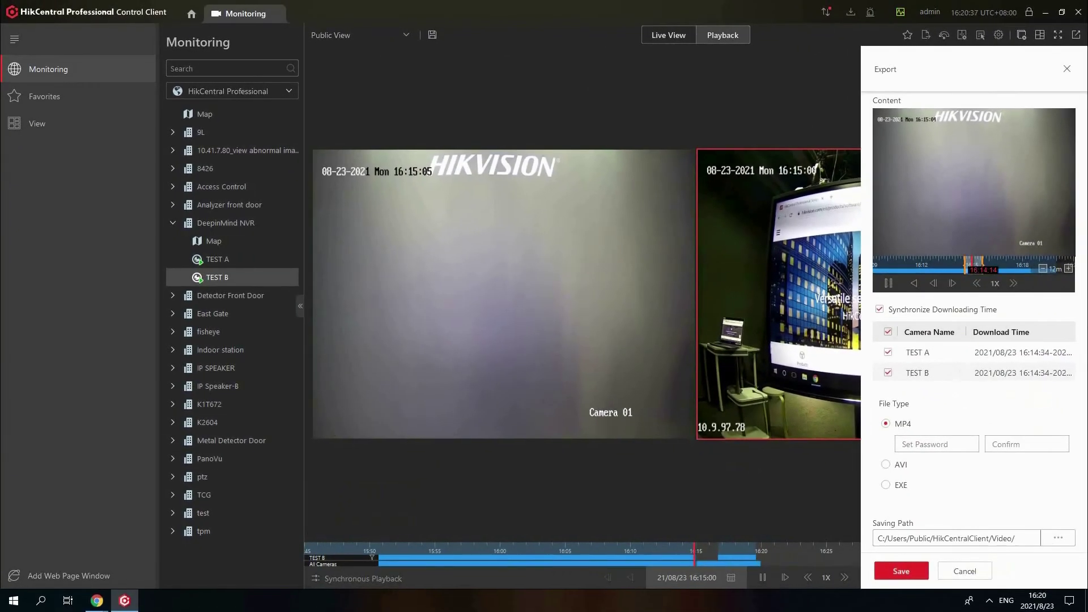
- Move the clip start earlier and export the footage as a password-protected EXE file
mouse_move(967, 264)
left_mouse_down()
mouse_move(928, 264)
mouse_move(978, 264)
left_mouse_up()
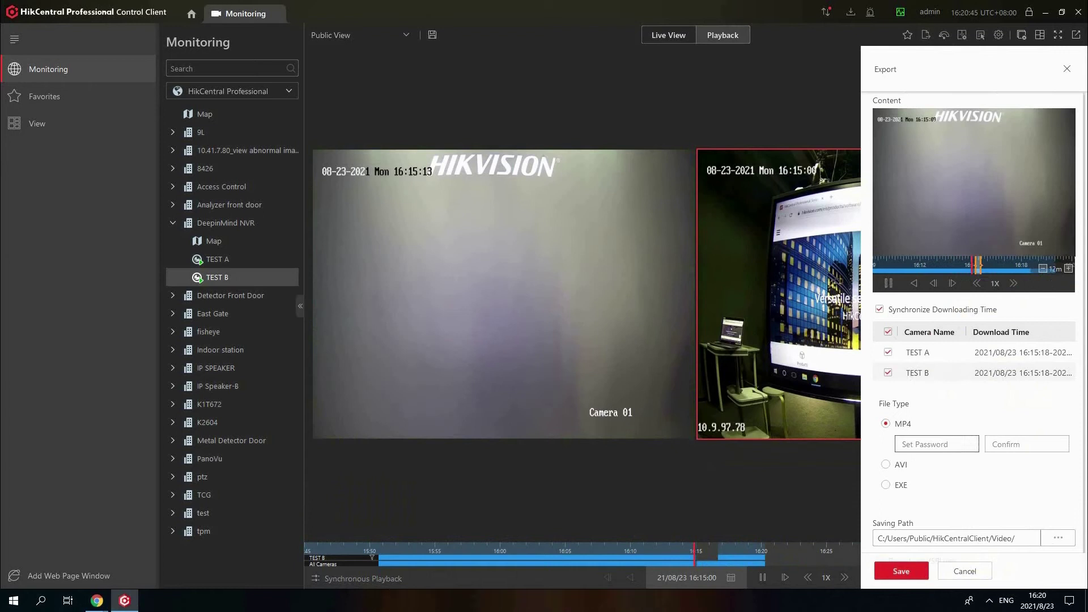
left_click(885, 464)
left_click(885, 464)
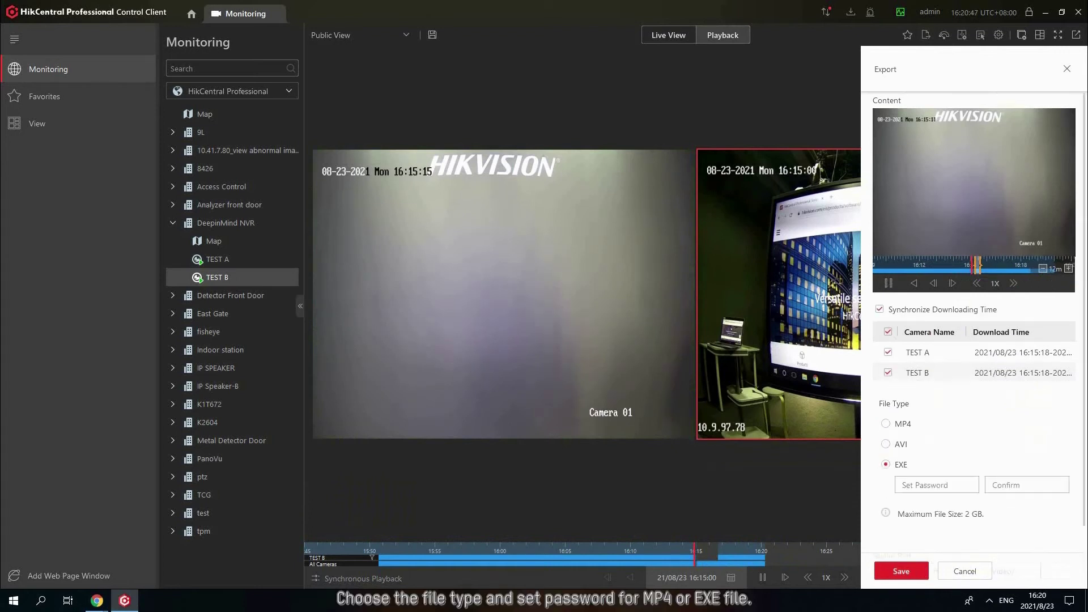
key("Return")
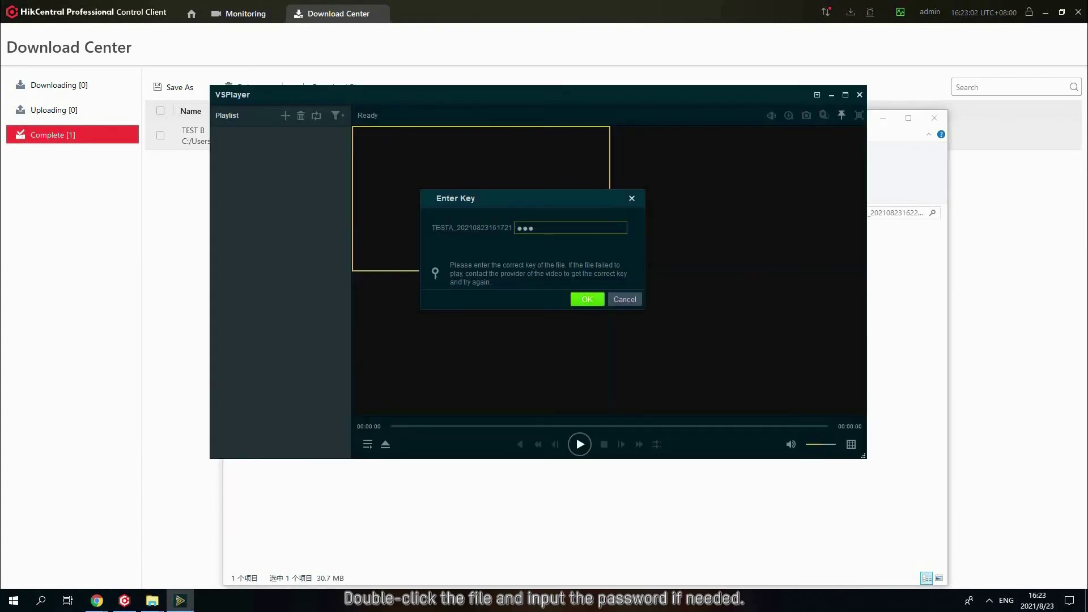
- Enter the password to play the exported file, then return to Monitoring playback
key("Return")
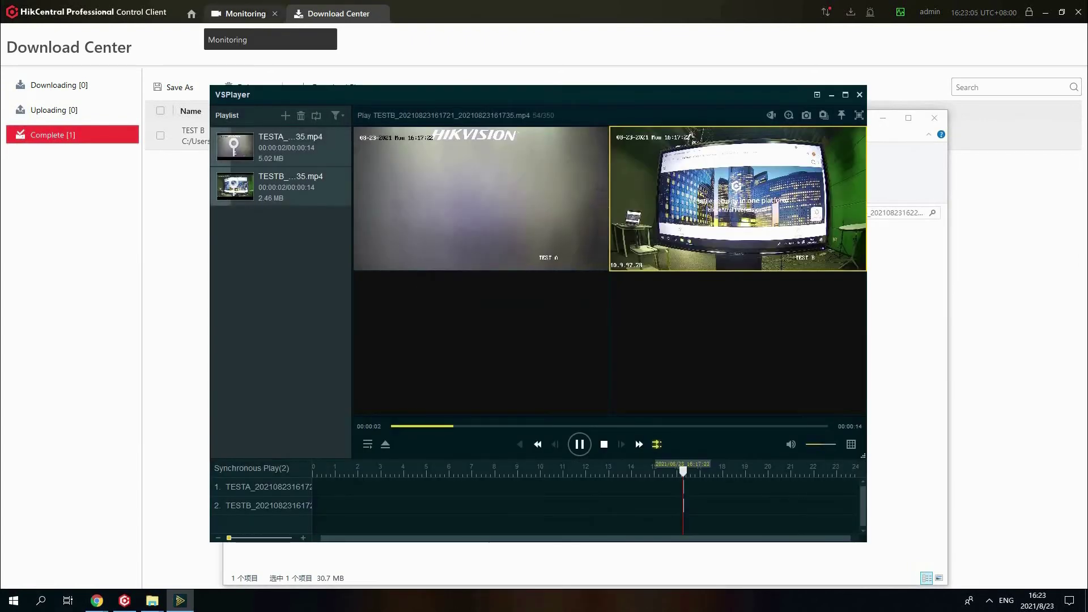
left_click(246, 14)
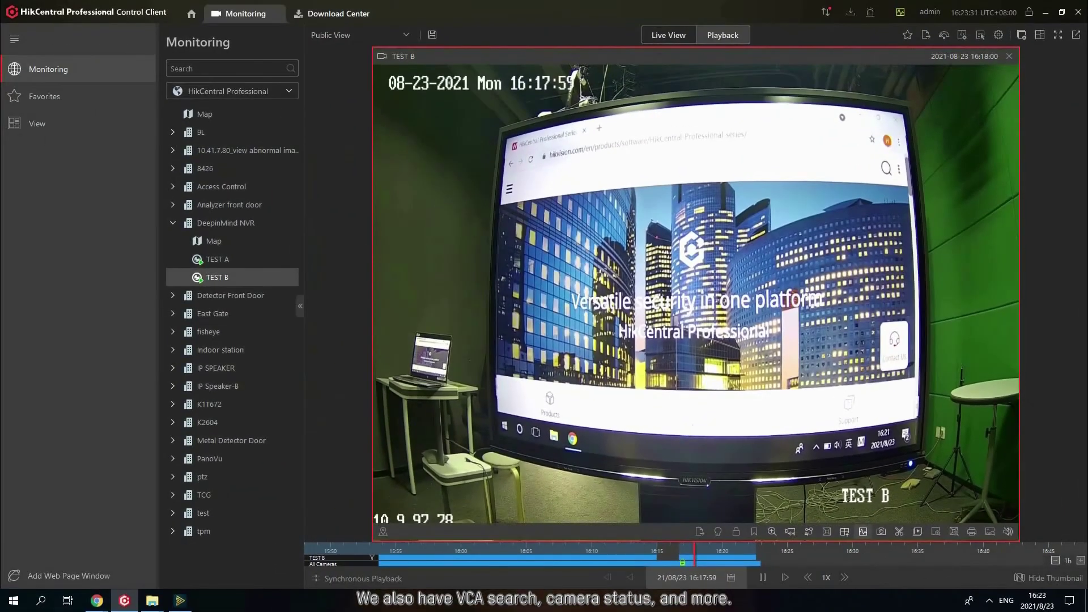
- Show TEST B's camera status, then go to the home page
left_click(490, 471)
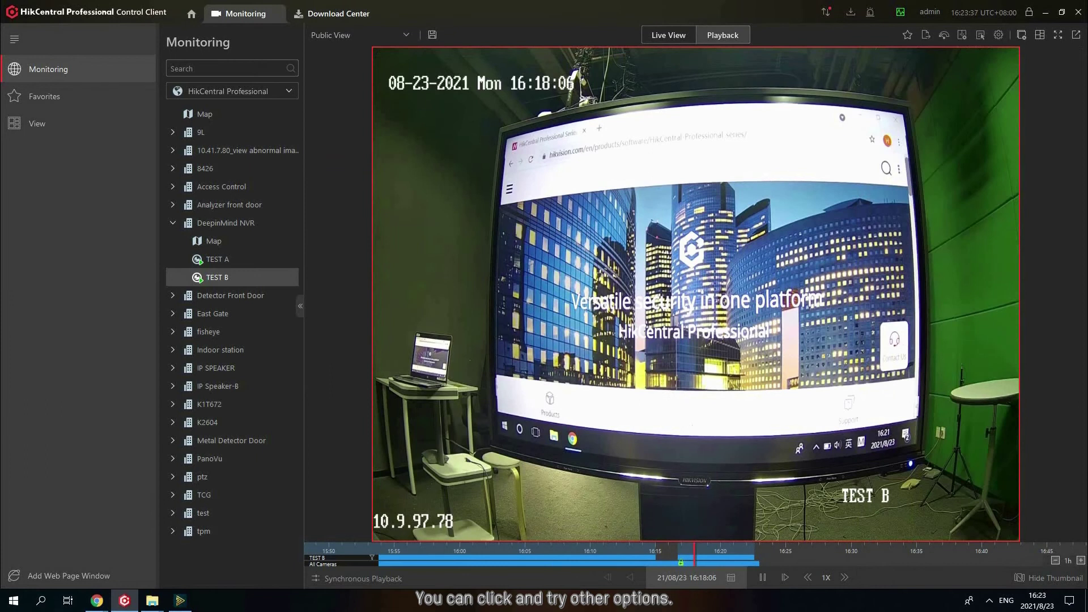
left_click(192, 14)
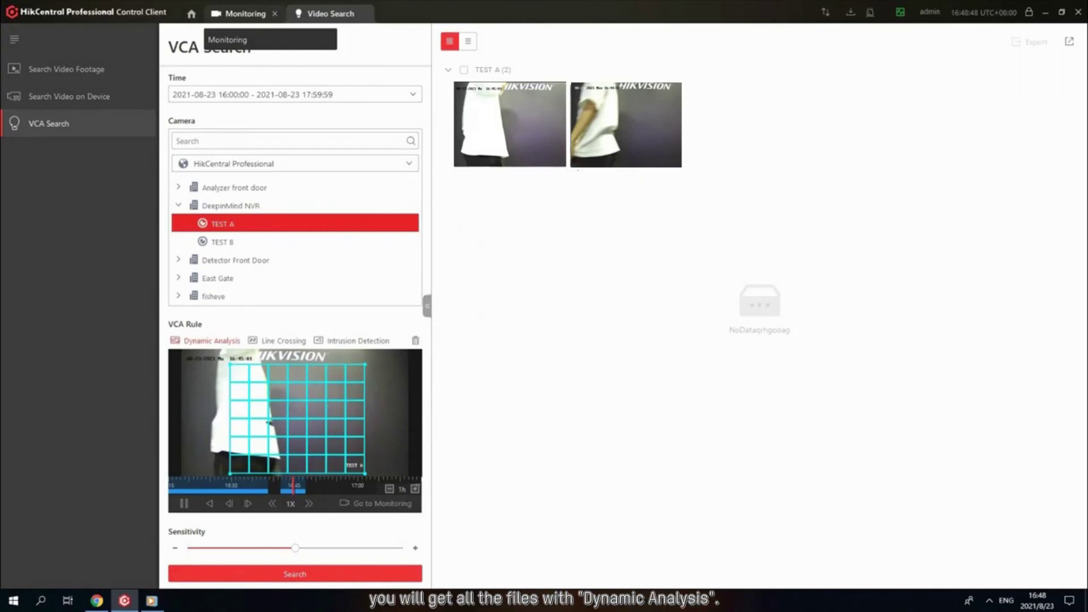
- Return to the Monitoring module from the VCA search
left_click(243, 13)
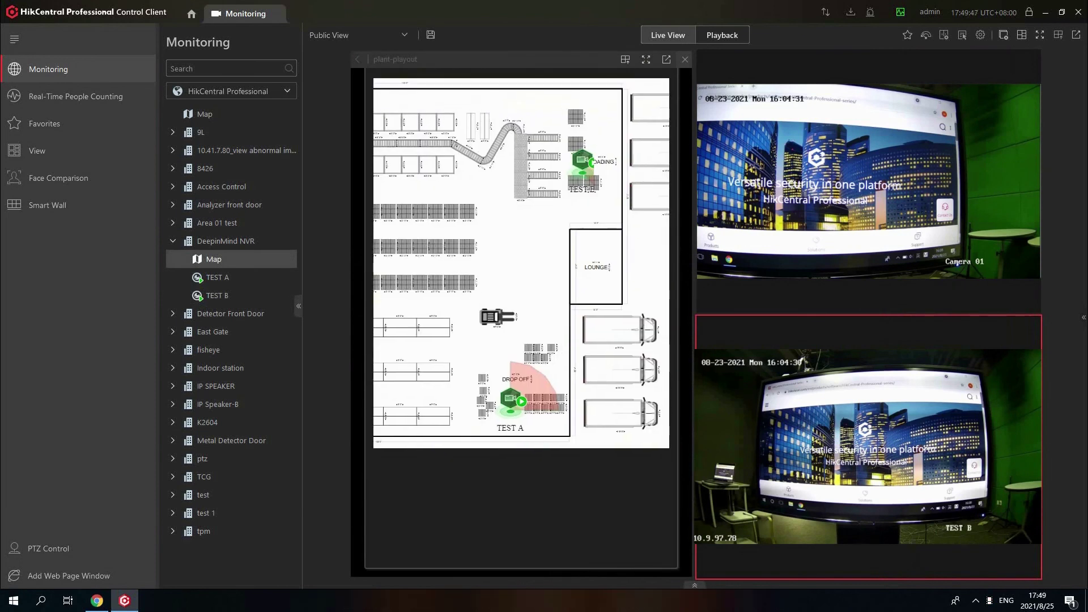
- Open TEST B's live-video popup on the map and expand its region details
left_click(583, 160)
left_click(589, 303)
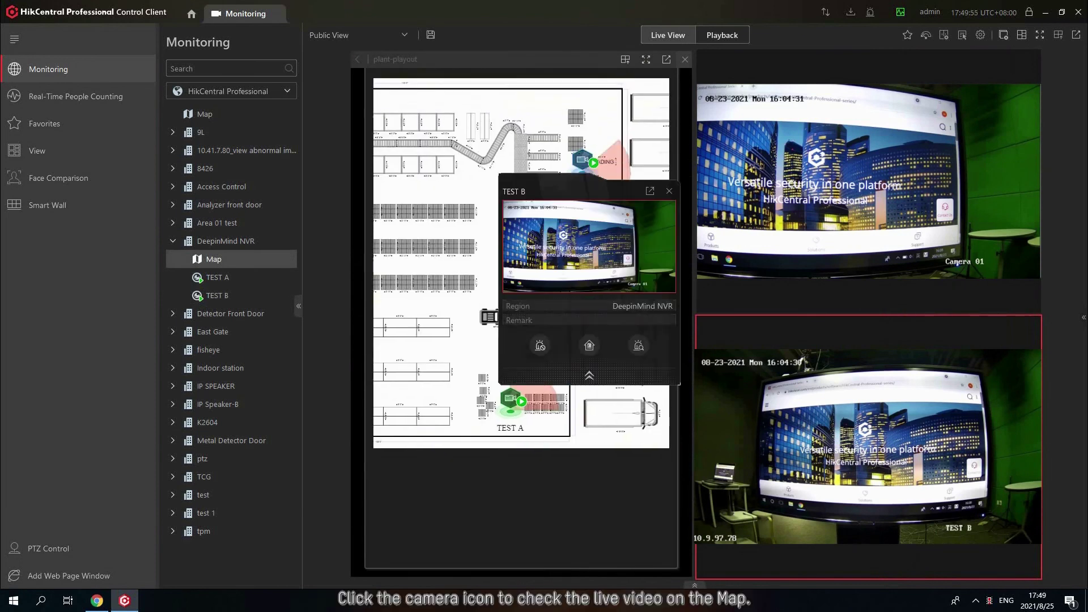